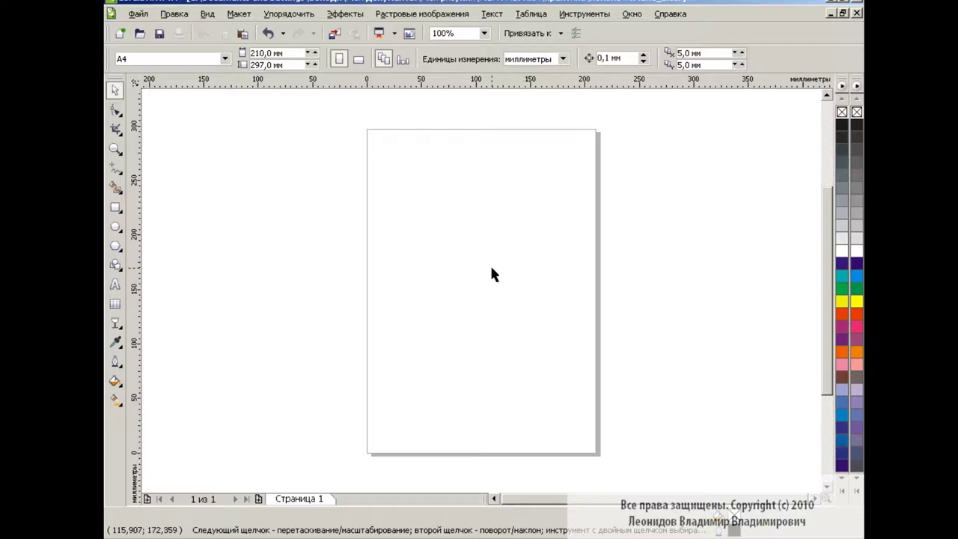
- Pick the Ellipse tool to start drawing on the blank A4 page
click(115, 226)
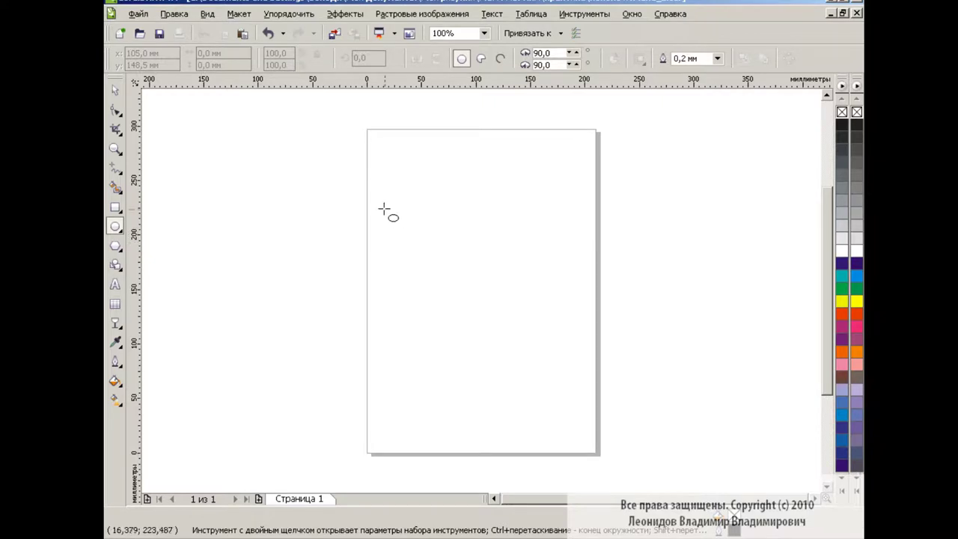
- Draw a large 200 mm circle, nudge it up, and make all four nodes smooth
drag(375, 198, 592, 395)
drag(483, 305, 482, 289)
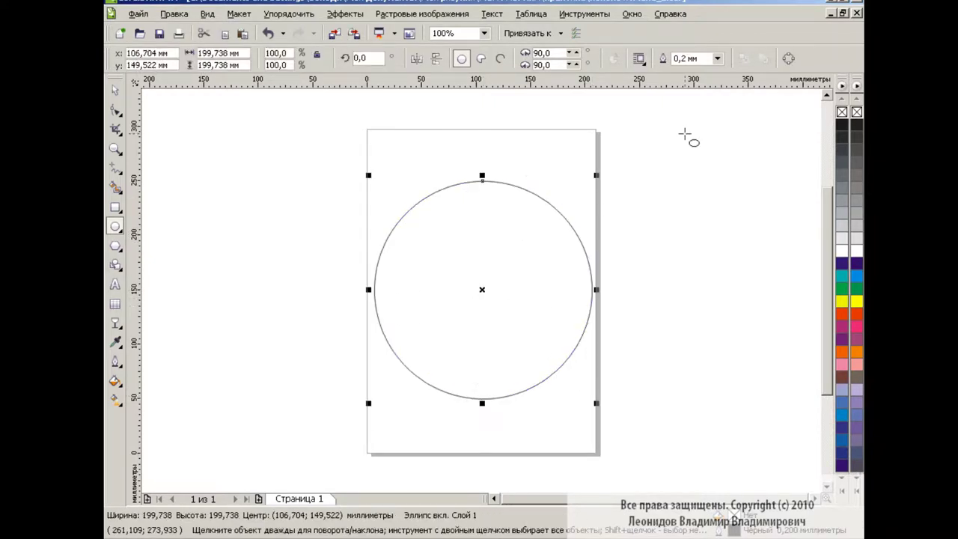
click(115, 110)
drag(295, 148, 631, 410)
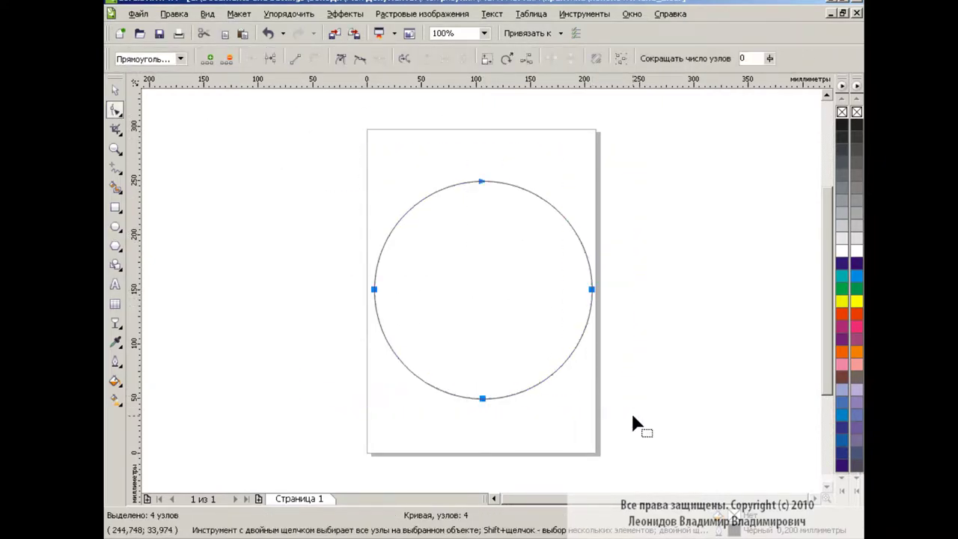
click(360, 58)
- Drag the circle's top, side and bottom nodes into a rounded, egg-like apple body
drag(481, 180, 481, 195)
drag(375, 232, 368, 226)
click(592, 288)
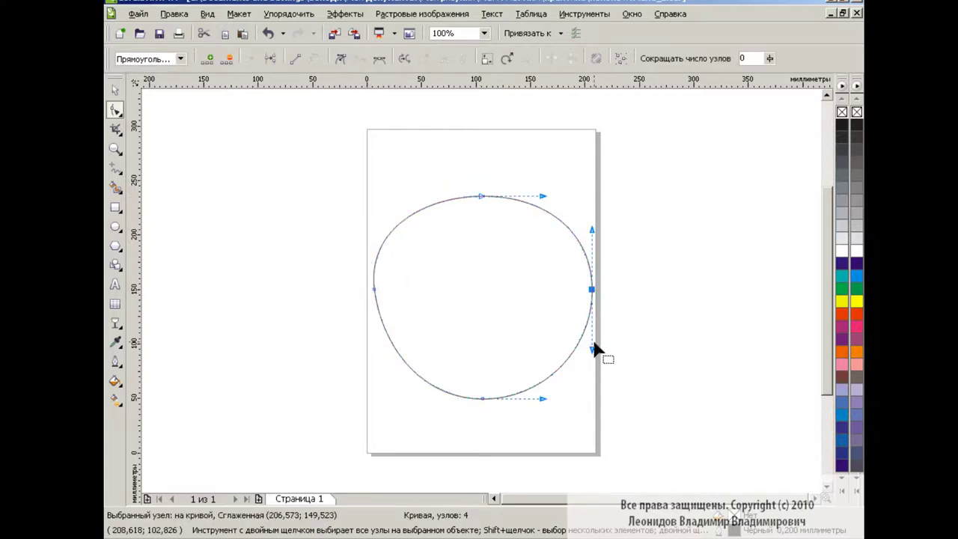
drag(592, 341, 577, 350)
drag(483, 397, 483, 393)
click(592, 288)
drag(612, 222, 601, 242)
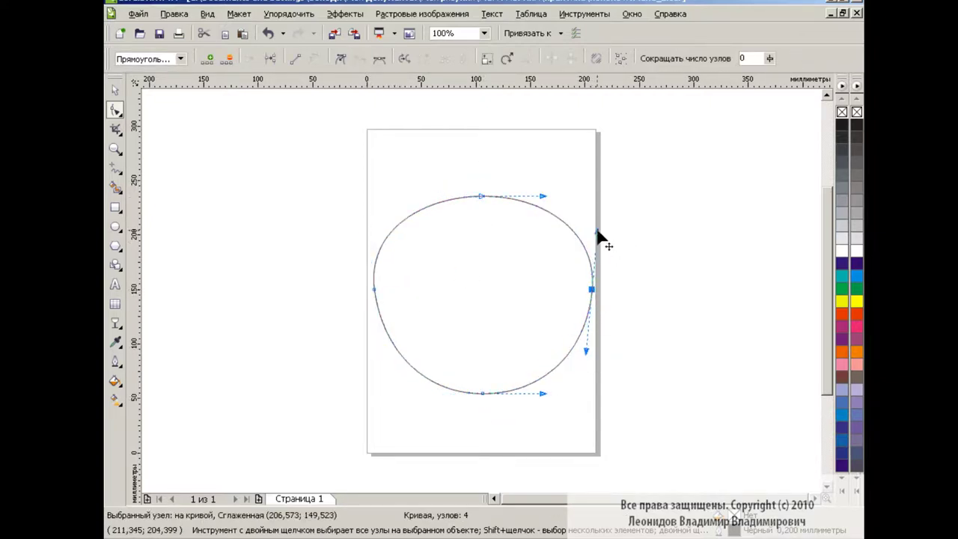
drag(482, 393, 483, 404)
click(375, 290)
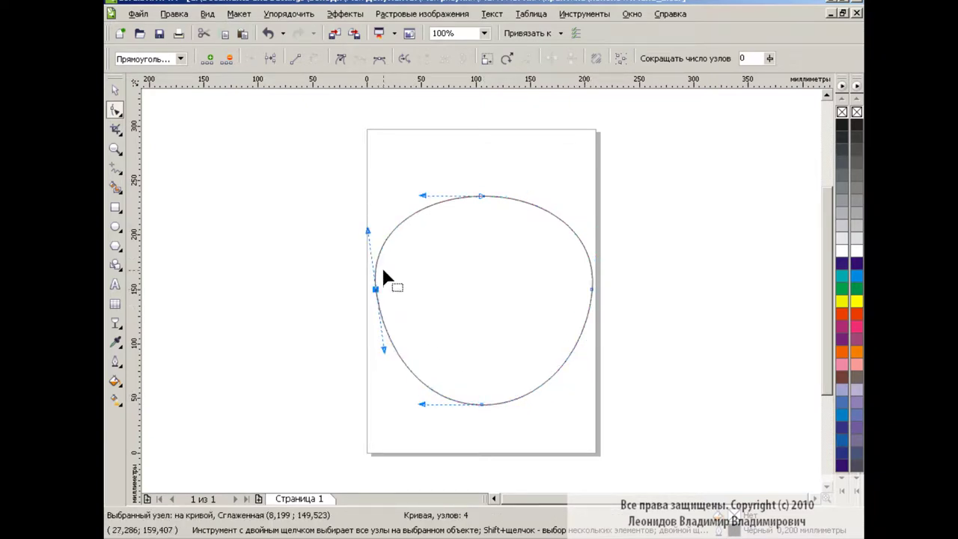
key(space)
click(132, 384)
- Set a custom radial fountain fill with its centre moved up and left
click(180, 402)
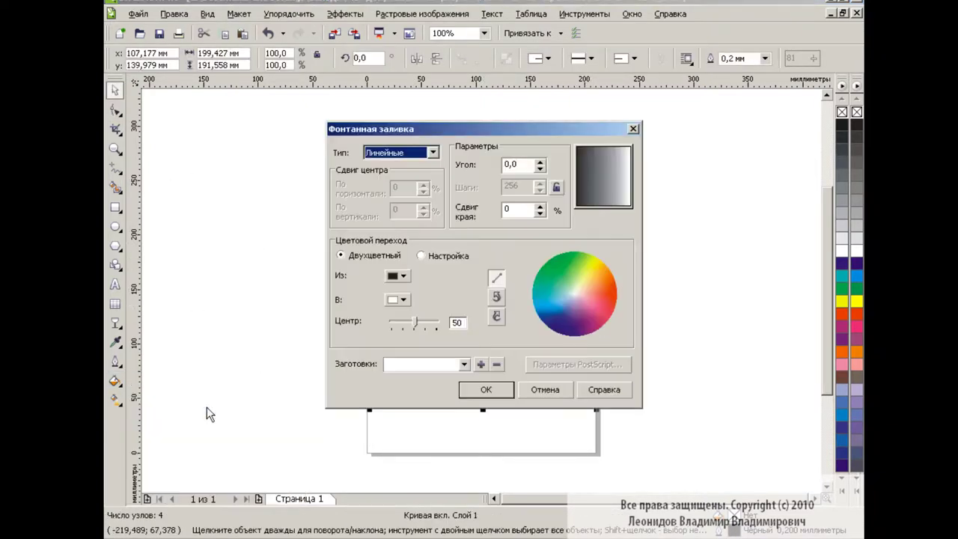
click(421, 256)
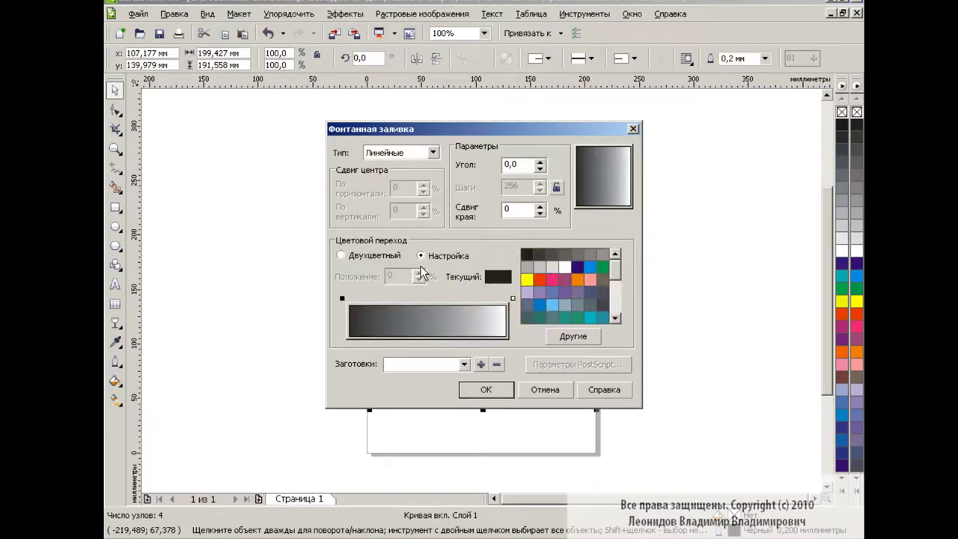
click(432, 152)
click(389, 173)
mouse_move(602, 176)
mouse_down()
mouse_move(582, 164)
mouse_move(592, 162)
mouse_up()
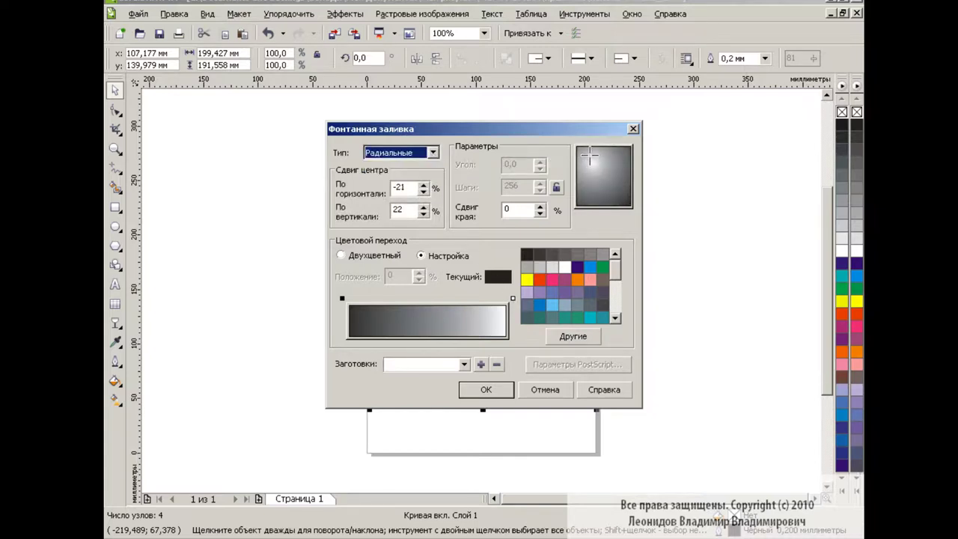
- Set the gradient's end colour to bright green RGB 90/192/21
click(513, 299)
click(565, 337)
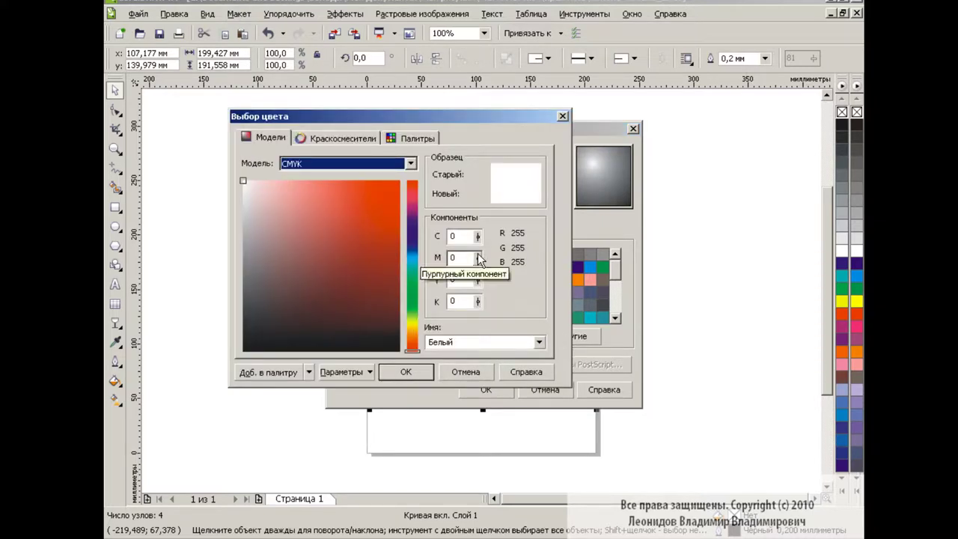
click(411, 164)
click(331, 197)
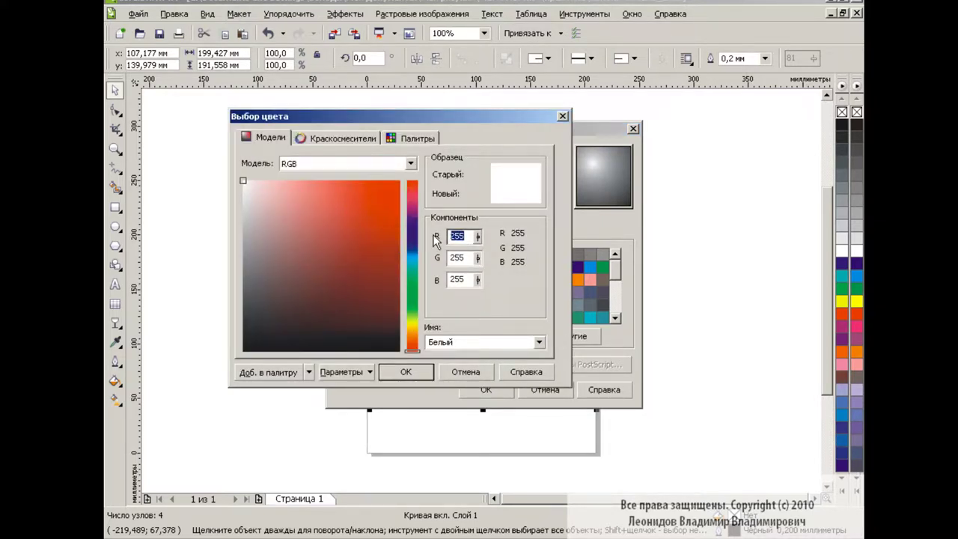
click(461, 258)
text(19)
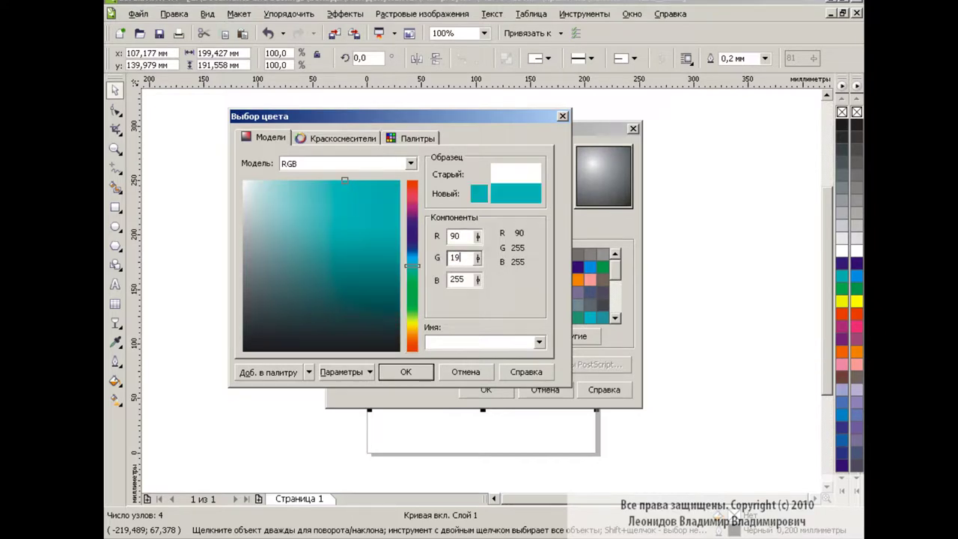
text(2)
key(Tab)
text(21)
key(Tab)
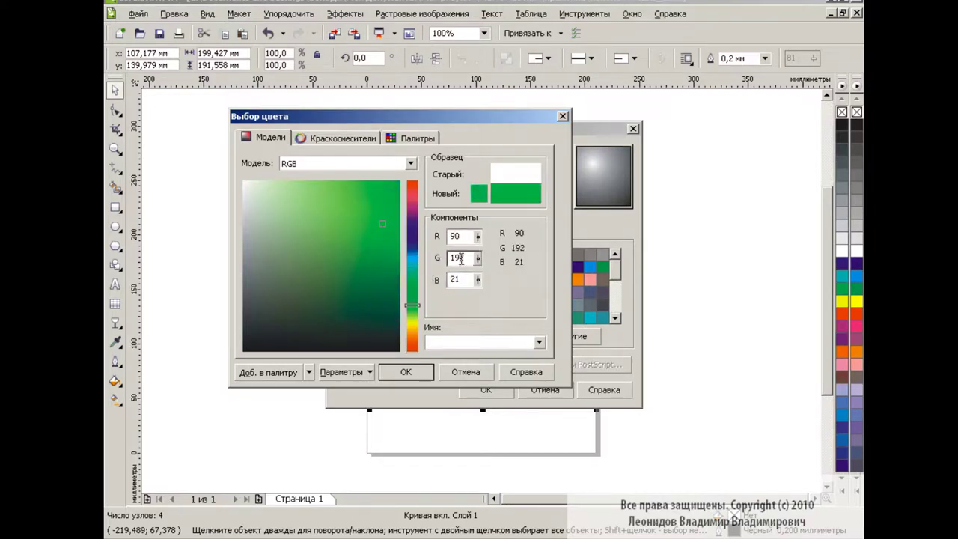
click(405, 372)
- Set the start colour to dark green RGB 8/62/23 and apply the gradient
click(472, 255)
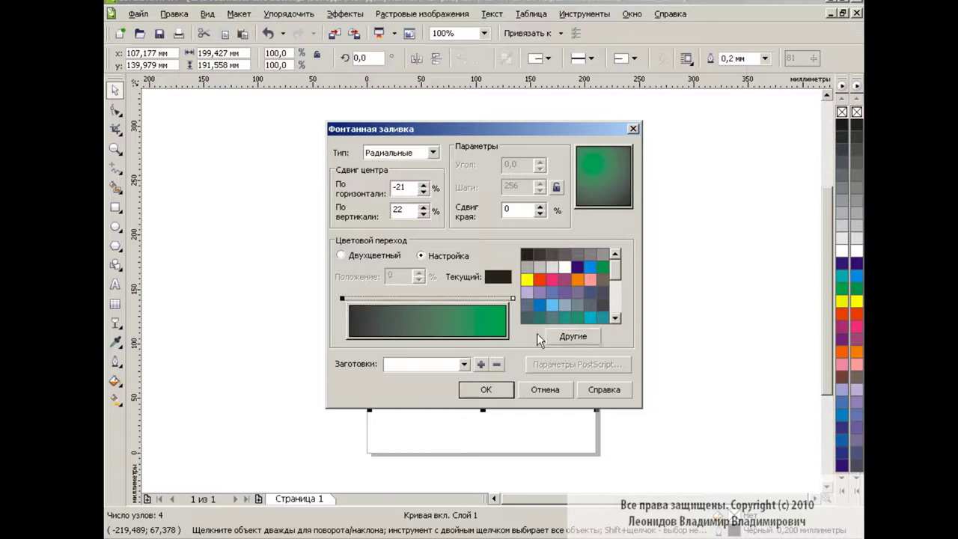
click(573, 336)
click(410, 163)
click(314, 205)
click(434, 235)
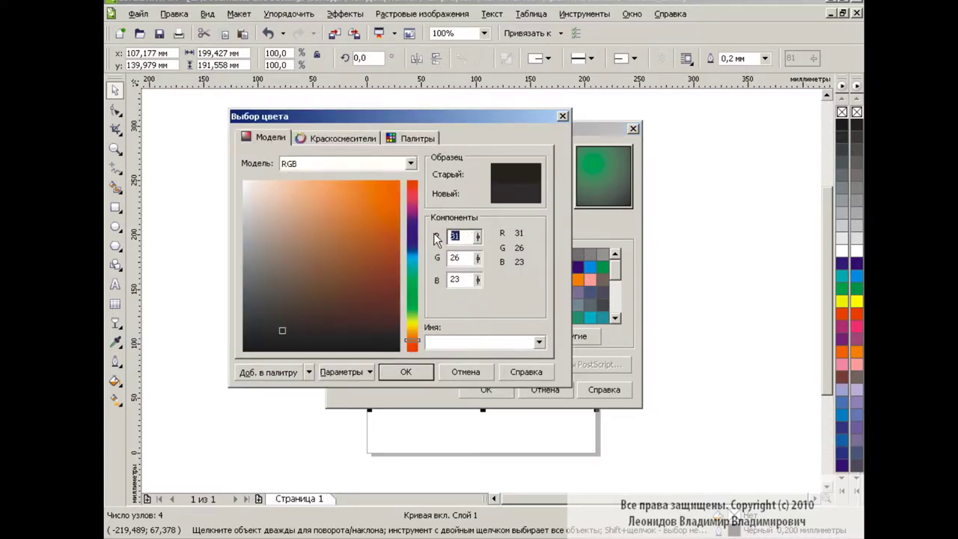
text(8)
key(Tab)
text(62)
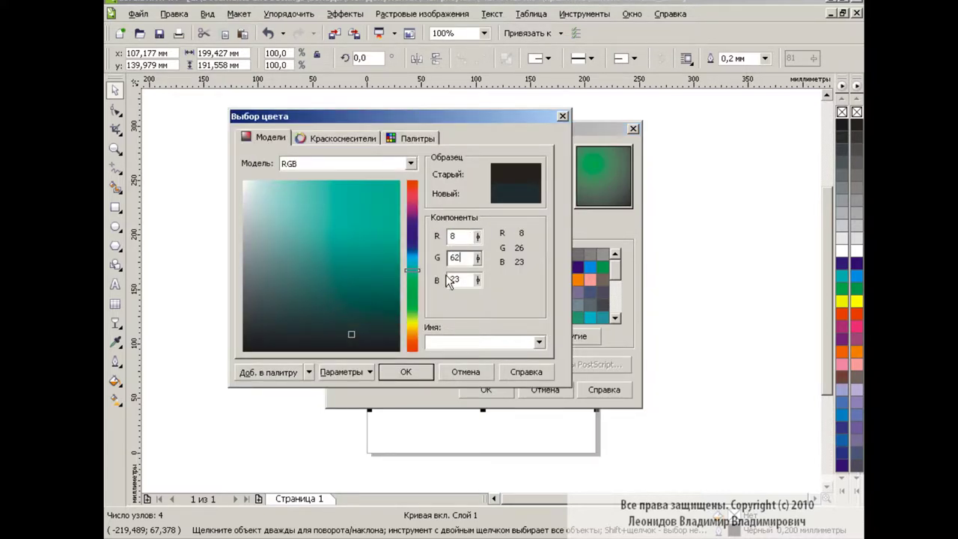
key(Tab)
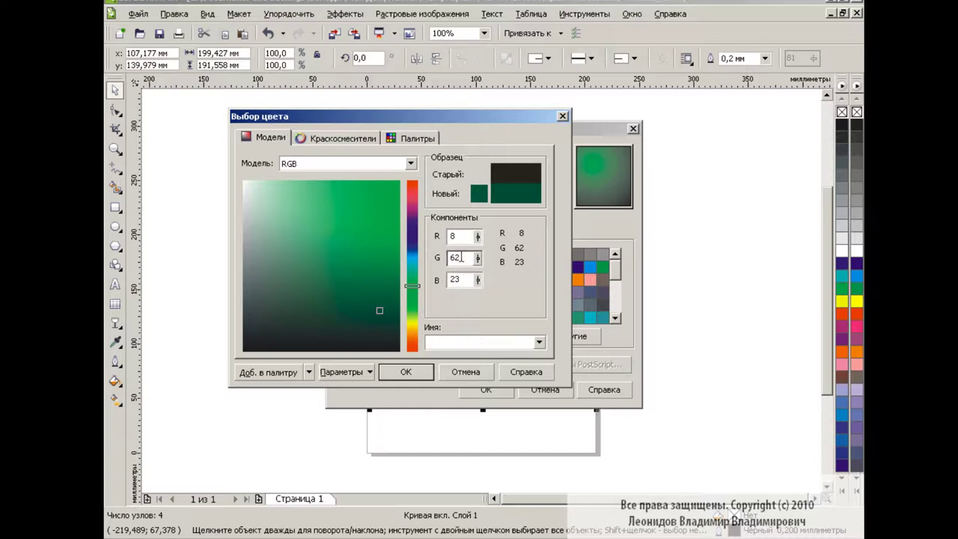
click(466, 279)
click(413, 368)
click(484, 391)
- Drag the radial gradient's handles so the highlight sits upper left, then reselect the apple
click(116, 399)
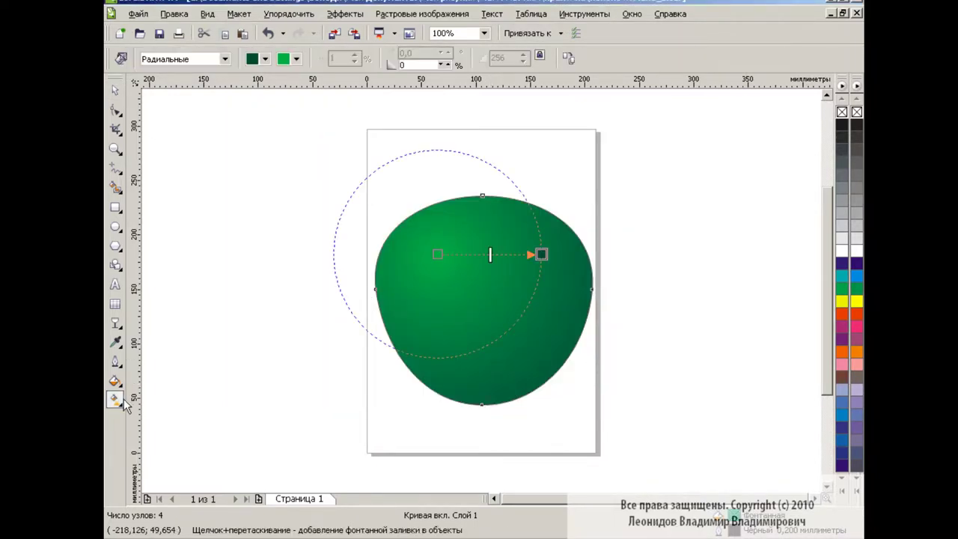
mouse_move(541, 254)
mouse_down()
mouse_move(509, 337)
mouse_move(490, 334)
mouse_up()
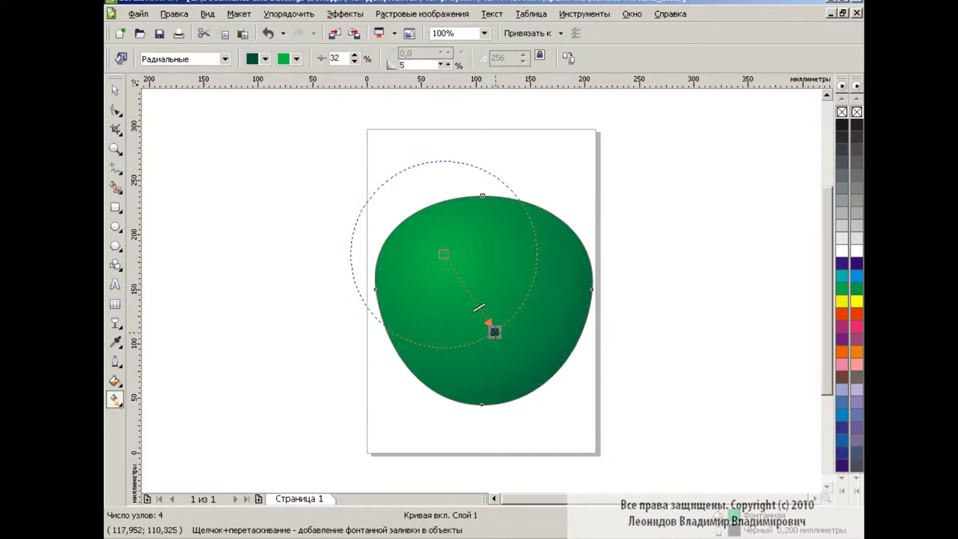
drag(443, 254, 450, 255)
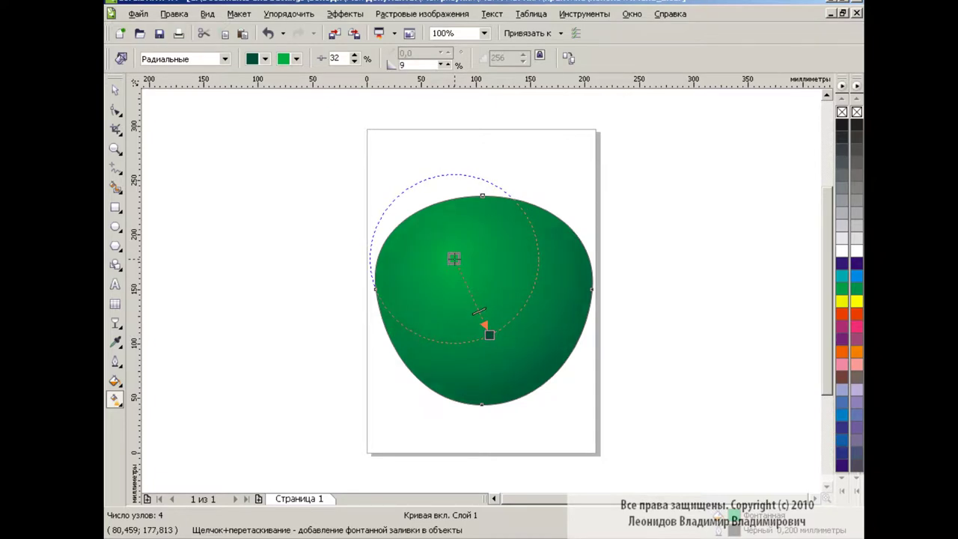
drag(489, 334, 494, 340)
click(115, 90)
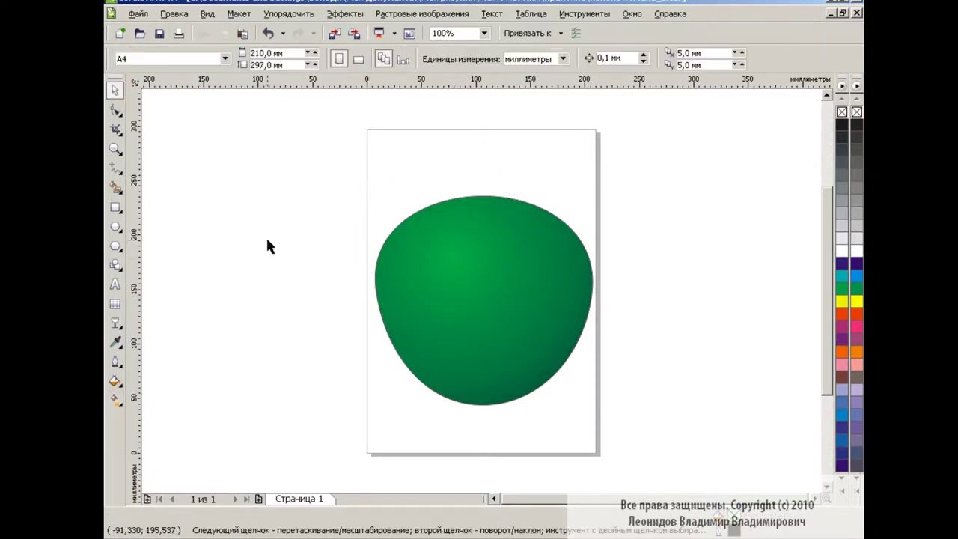
click(426, 271)
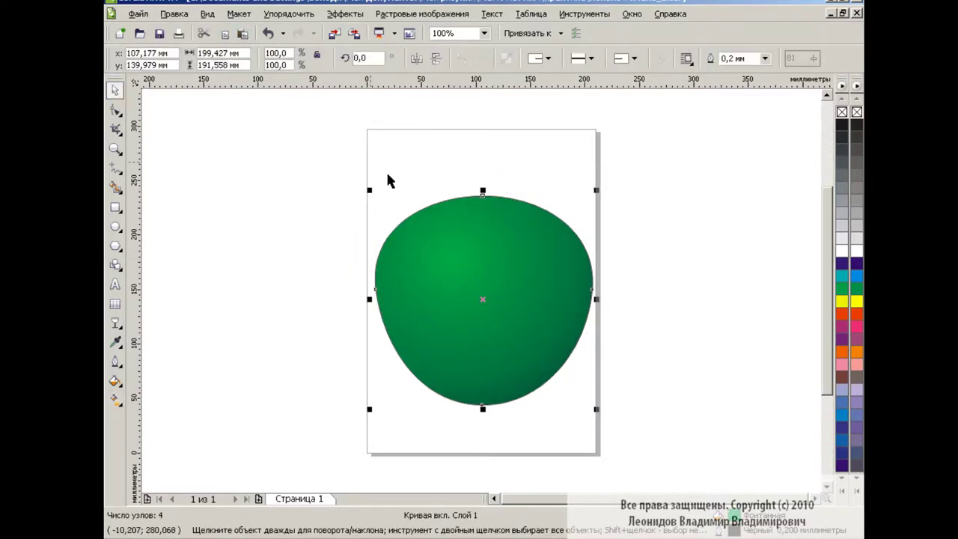
click(114, 381)
- Choose the Облака.Полуденные texture fill and set its softness to 60
click(229, 441)
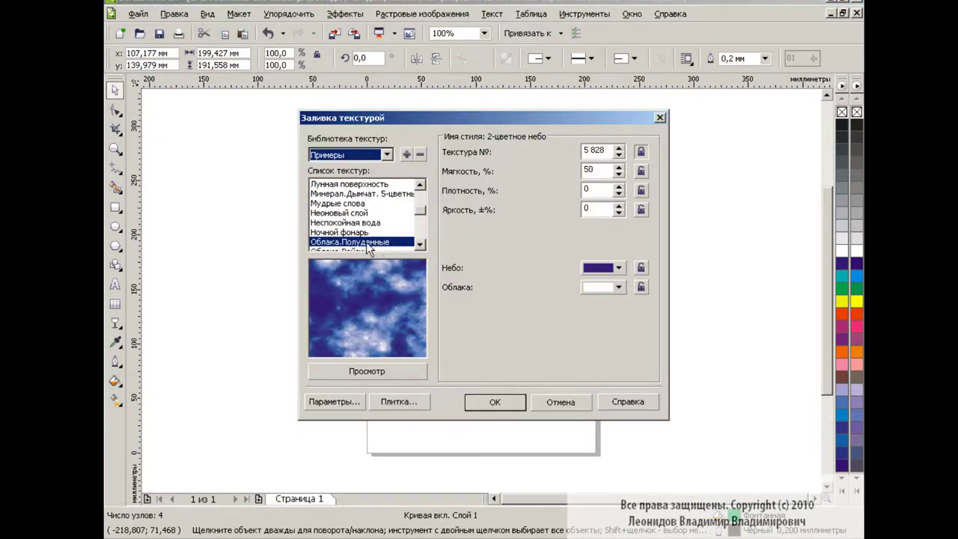
click(585, 171)
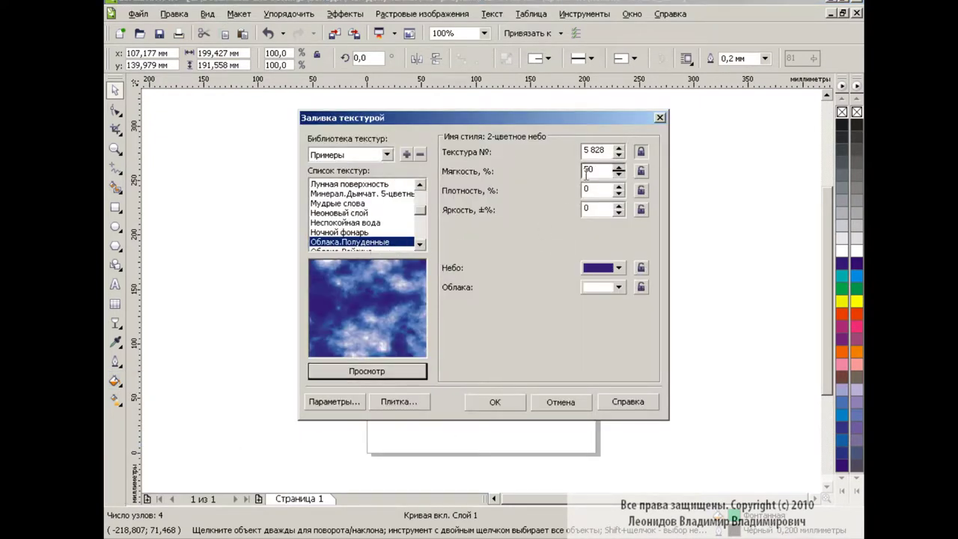
text(60)
click(392, 374)
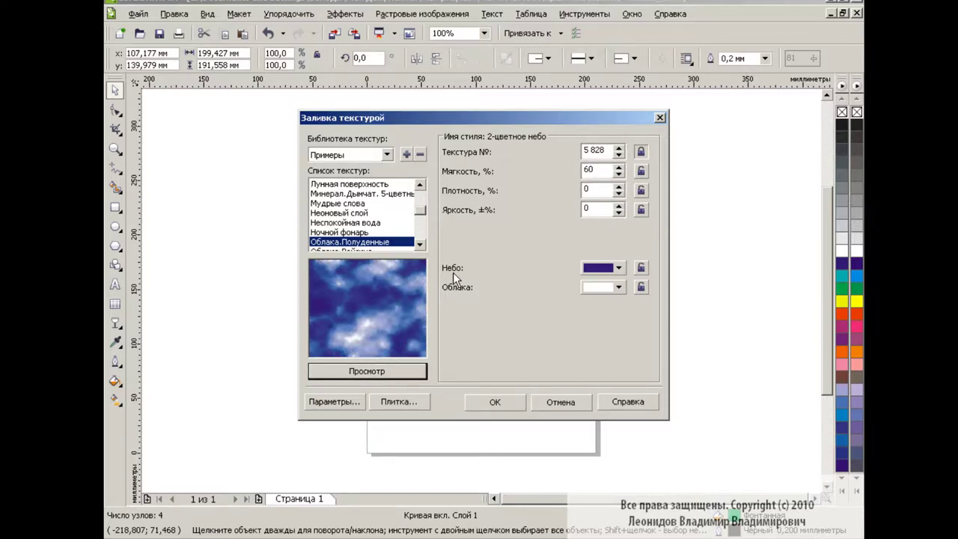
- Set the texture's Небо colour to dark green, around RGB 8/62/32
click(618, 267)
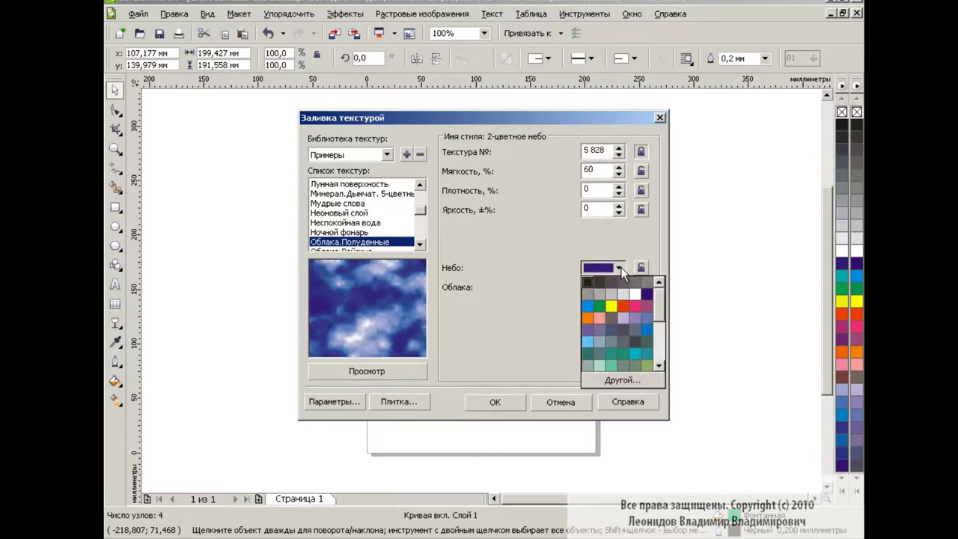
click(620, 380)
double_click(448, 236)
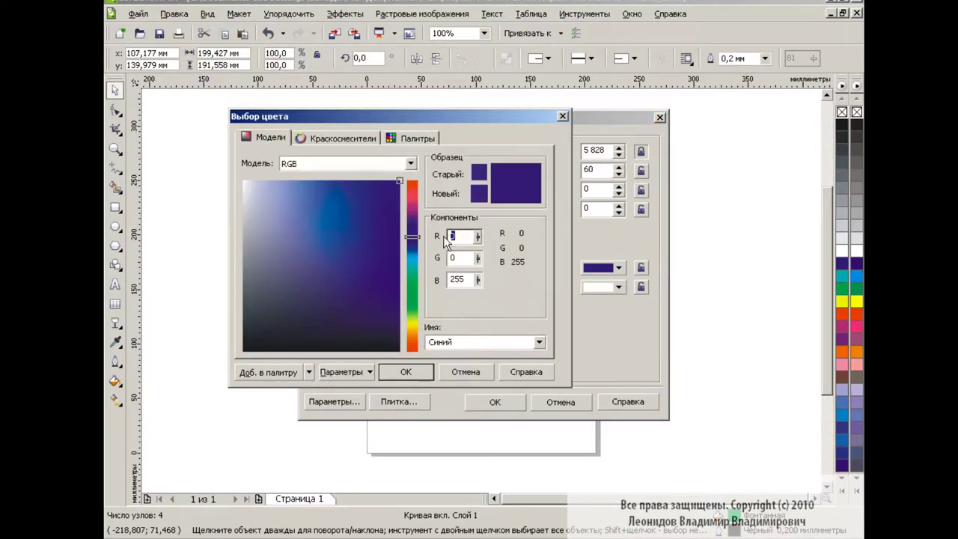
text(8)
key(Tab)
text(62)
key(Tab)
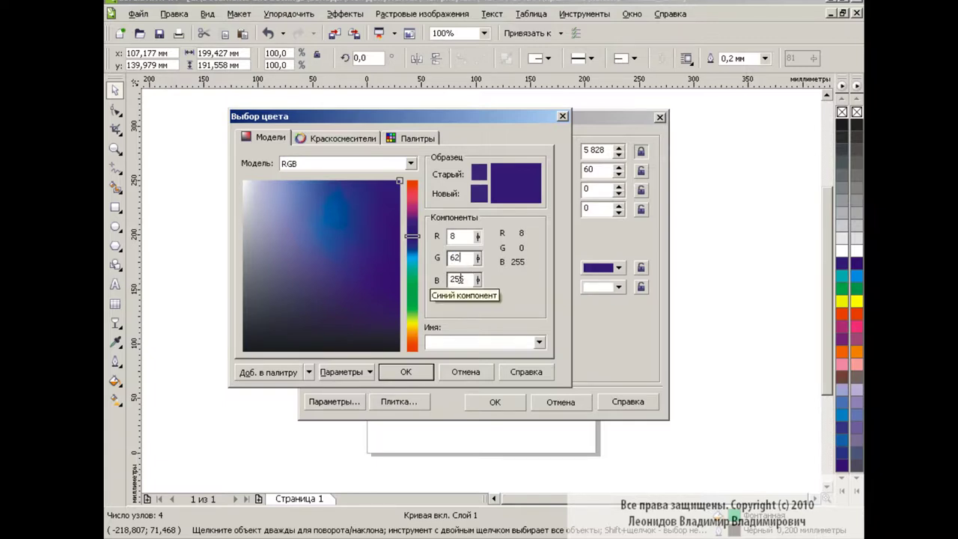
text(32)
drag(380, 314, 389, 291)
click(415, 372)
click(385, 375)
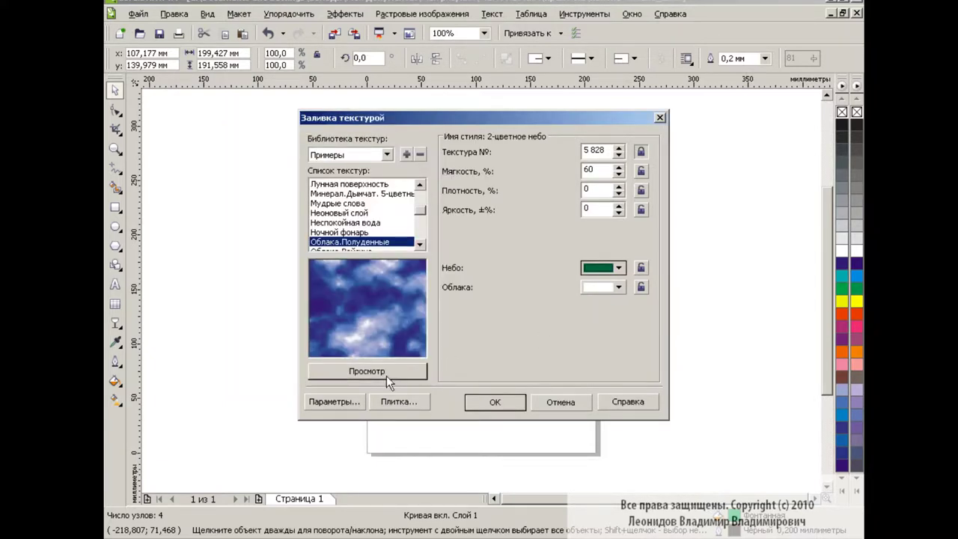
- Make the Облака colour light green, preview, and apply the texture fill
click(619, 286)
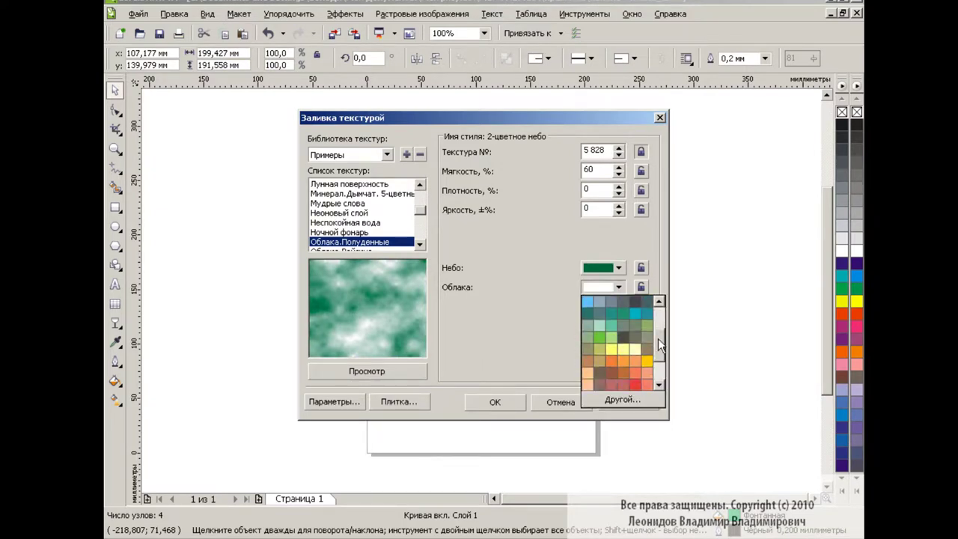
click(661, 347)
click(573, 303)
click(389, 372)
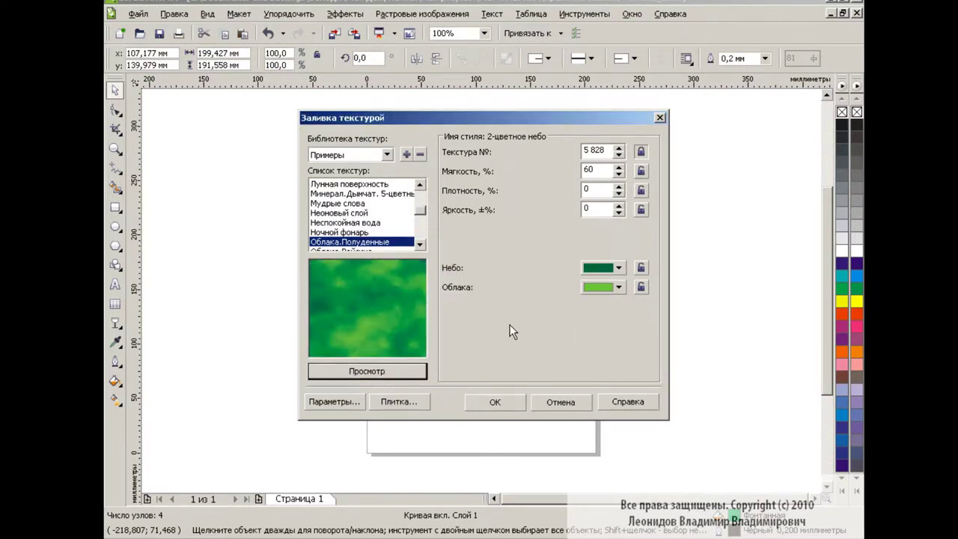
click(496, 402)
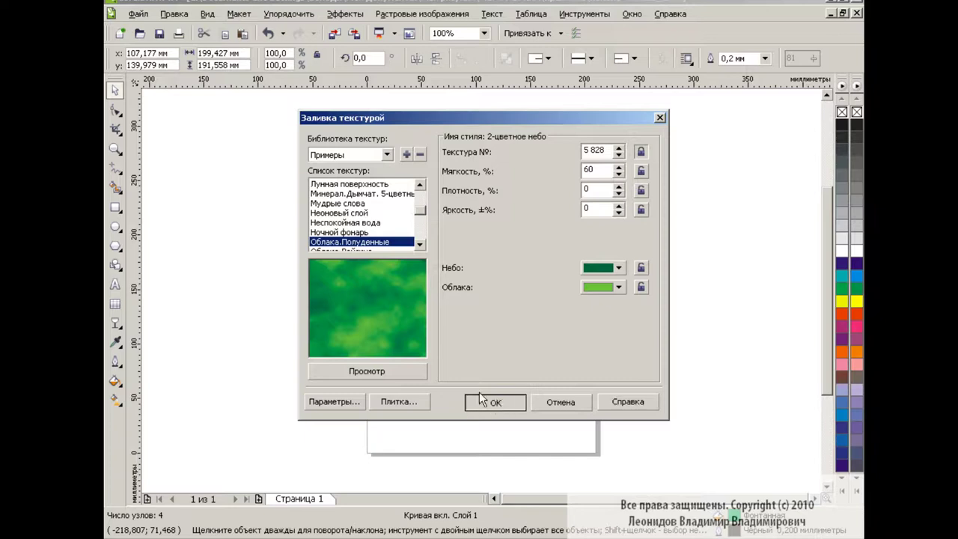
- Give the textured apple a uniform (Однородный) transparency of 95
click(118, 325)
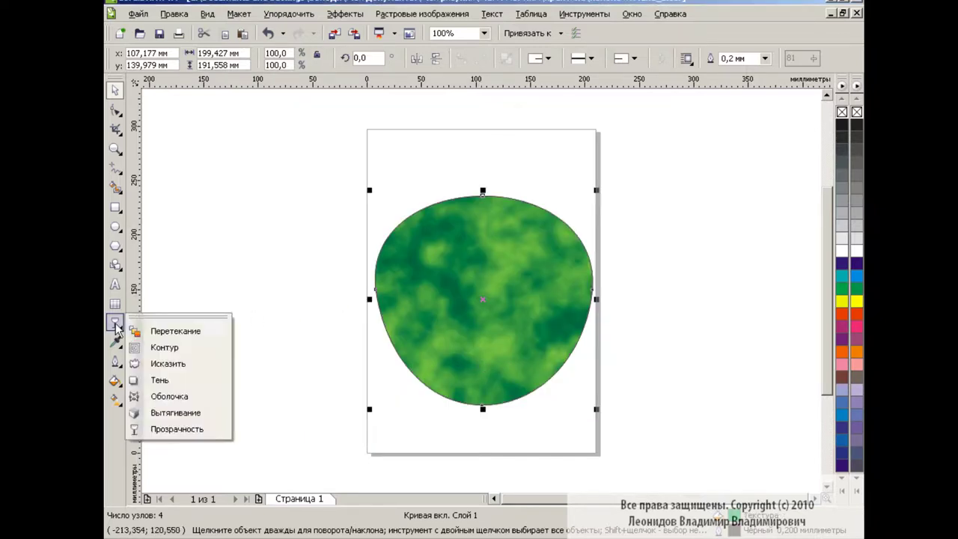
click(191, 428)
click(207, 59)
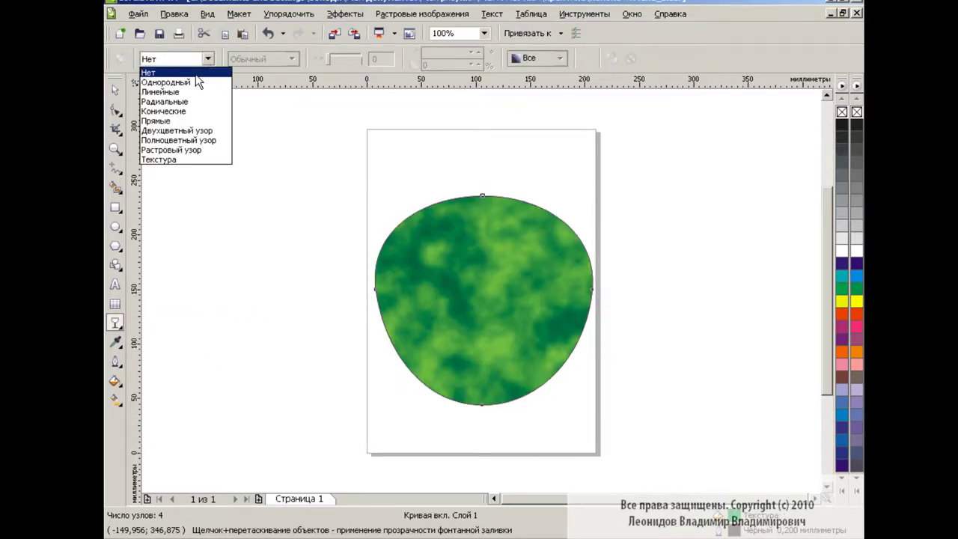
click(171, 79)
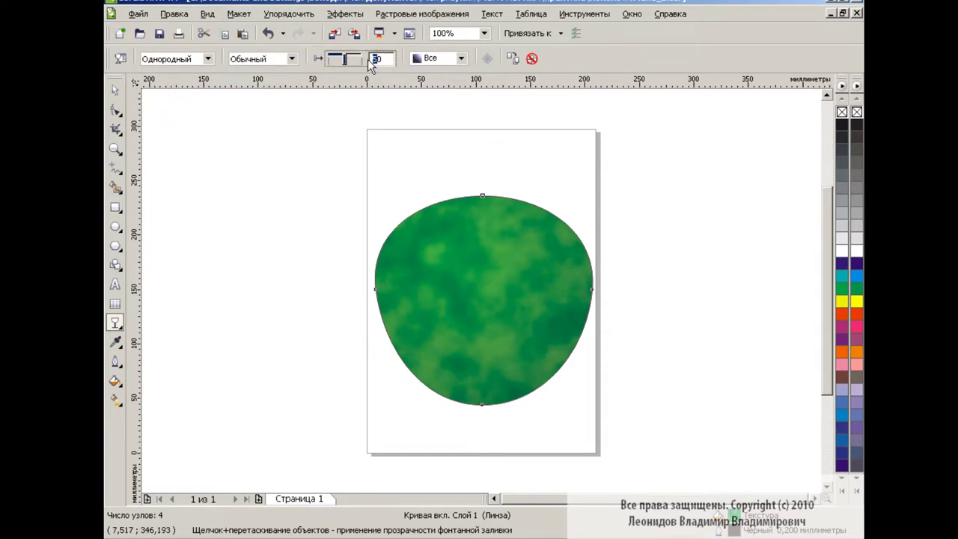
drag(368, 59, 372, 60)
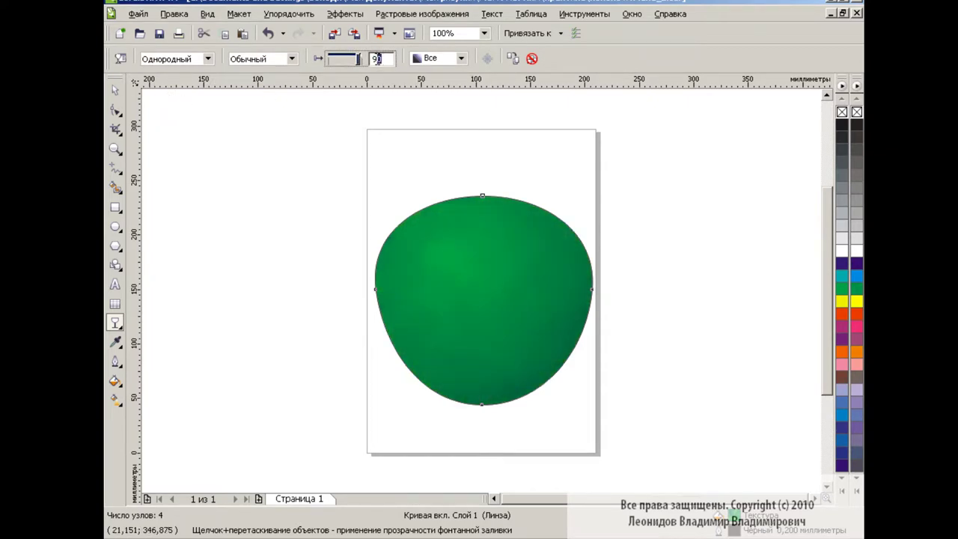
- Undo stray changes, including an accidental copy of the apple, and clear the selection
key(space)
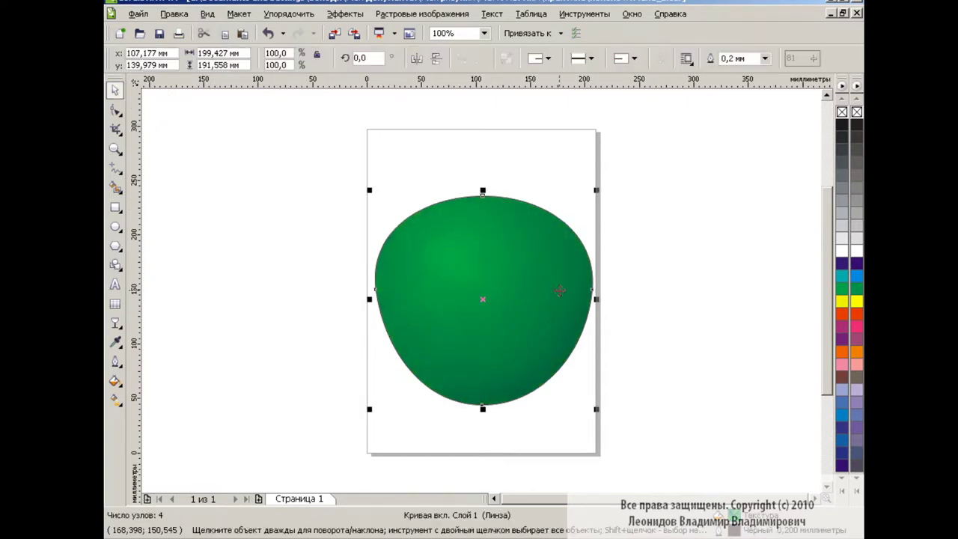
click(681, 336)
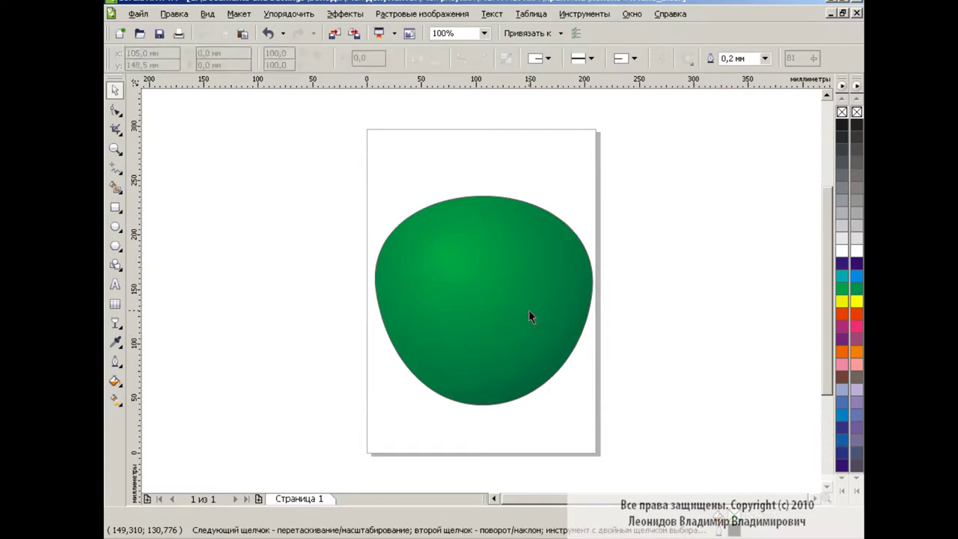
click(268, 33)
key(space)
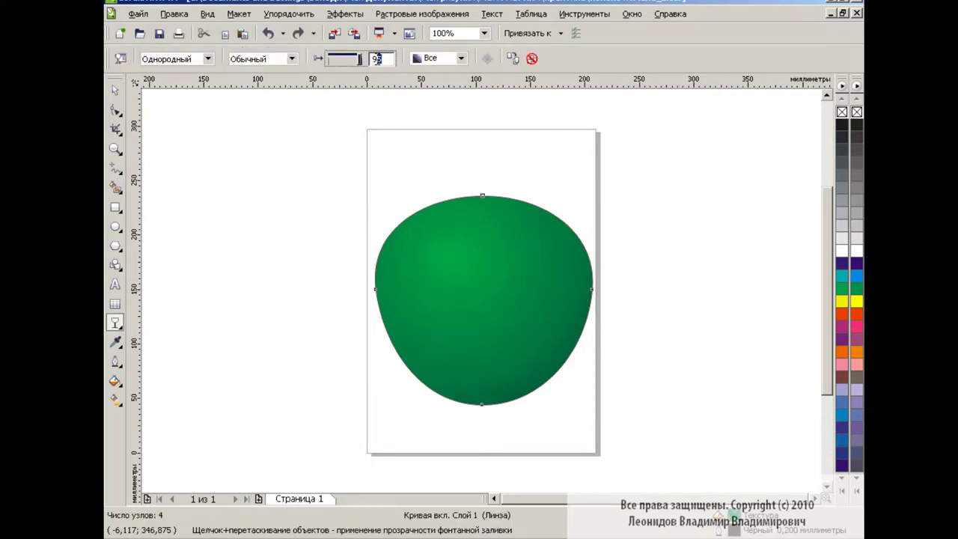
click(114, 89)
drag(473, 281, 581, 262)
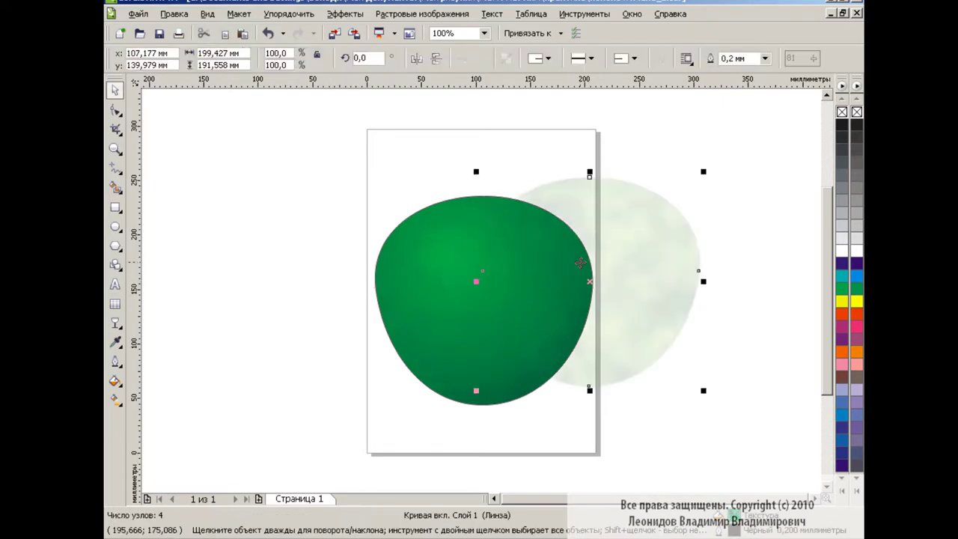
click(268, 32)
click(267, 205)
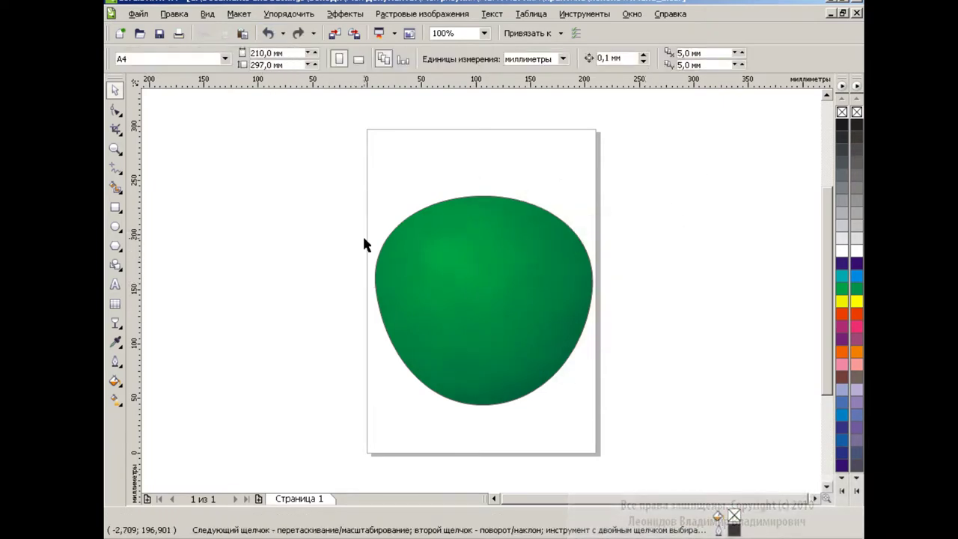
click(116, 226)
- Draw a flat 48.4 × 12.8 mm ellipse near the apple's top, zoomed to 400%
click(161, 231)
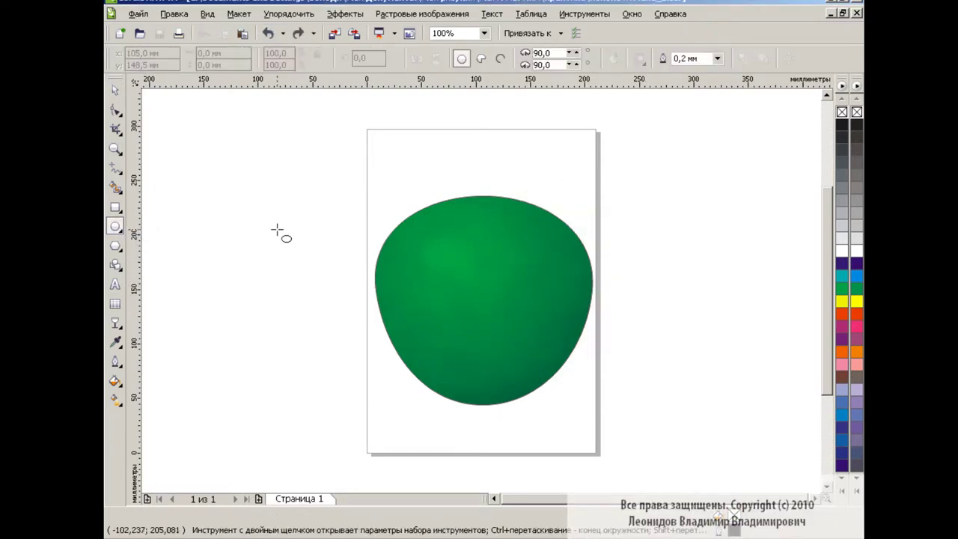
mouse_move(456, 216)
mouse_down()
mouse_move(507, 227)
mouse_move(482, 221)
mouse_up()
click(484, 33)
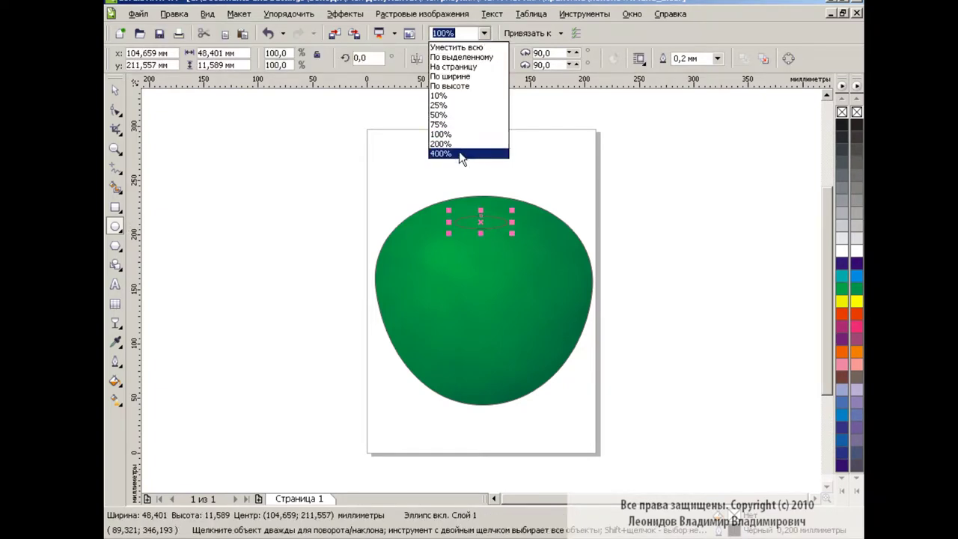
click(470, 152)
drag(826, 299, 821, 265)
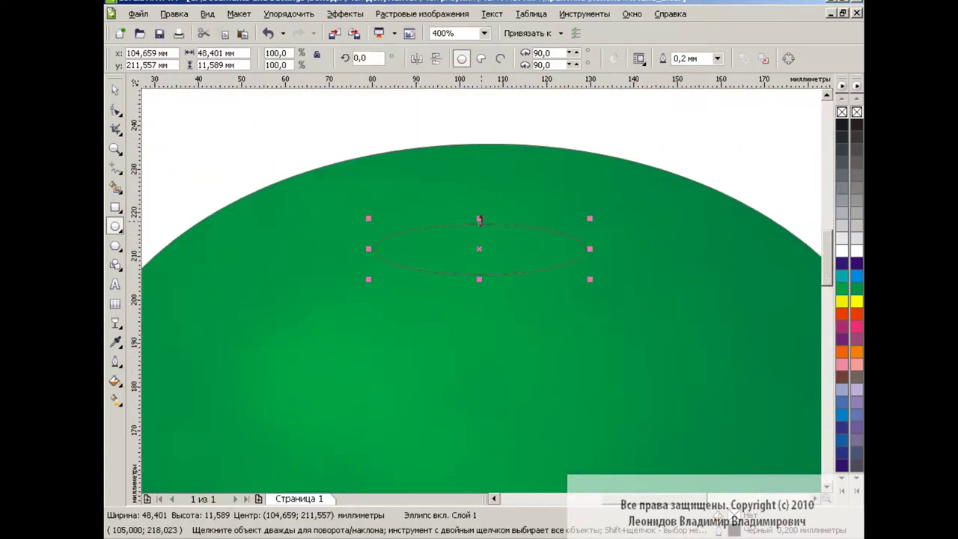
drag(480, 220, 480, 214)
- Open the Uniform Fill (Однородная заливка) dialog for the new ellipse
click(114, 90)
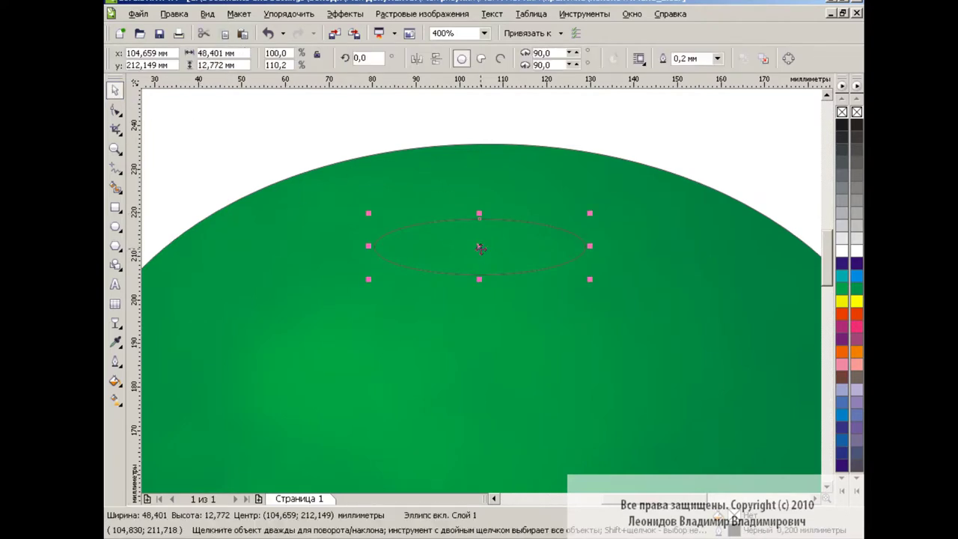
click(116, 382)
click(188, 395)
- Fill the ellipse with green RGB 69/168/3 and add a centred 18.4 × 4.9 mm copy
click(410, 163)
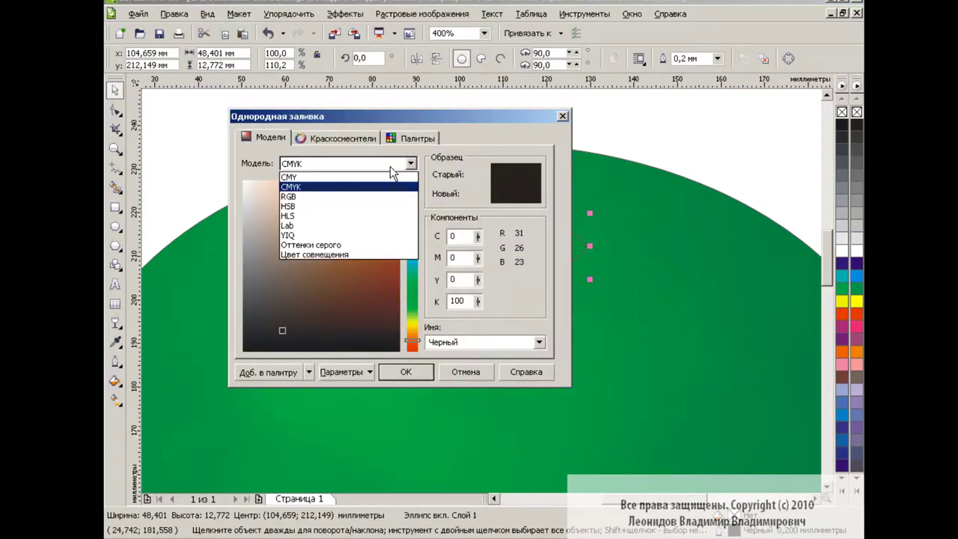
click(316, 198)
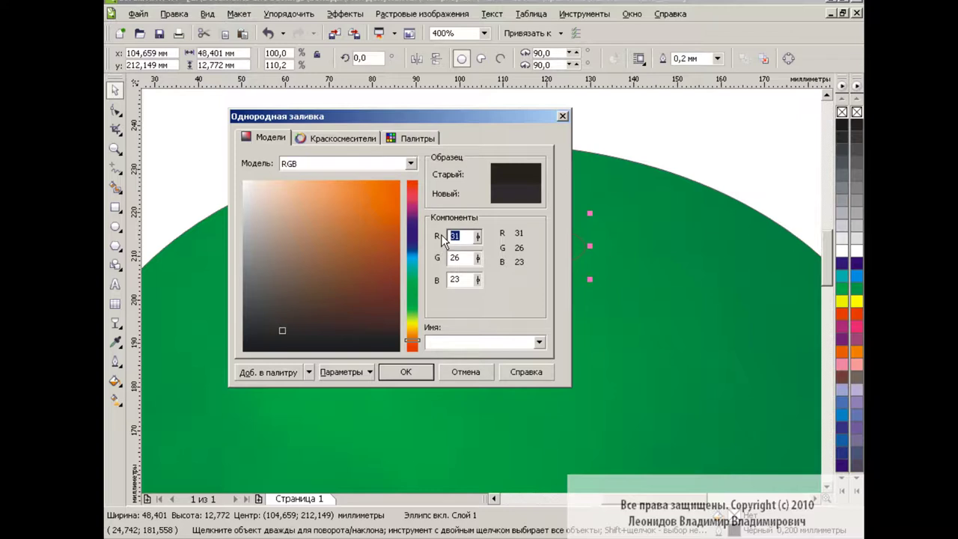
text(90)
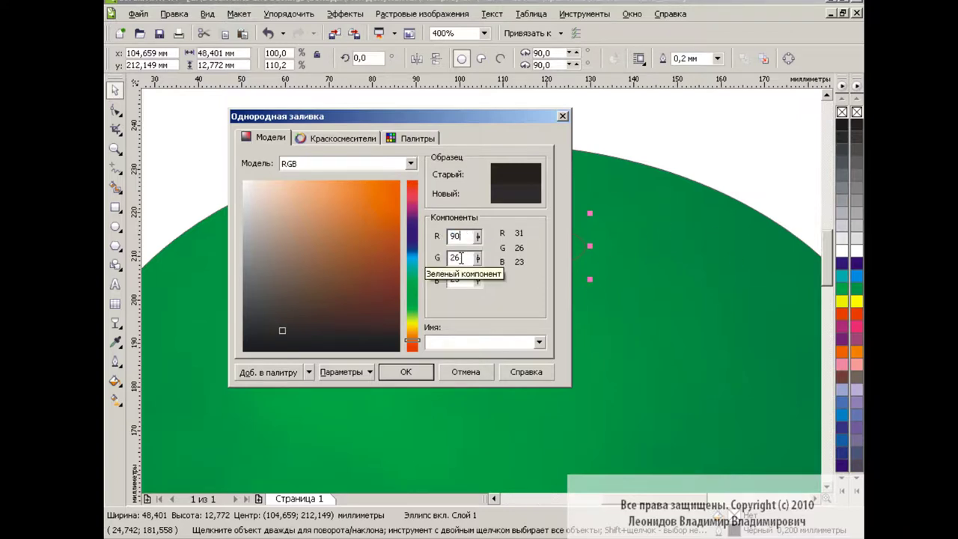
key(Tab)
text(2)
key(Tab)
text(21)
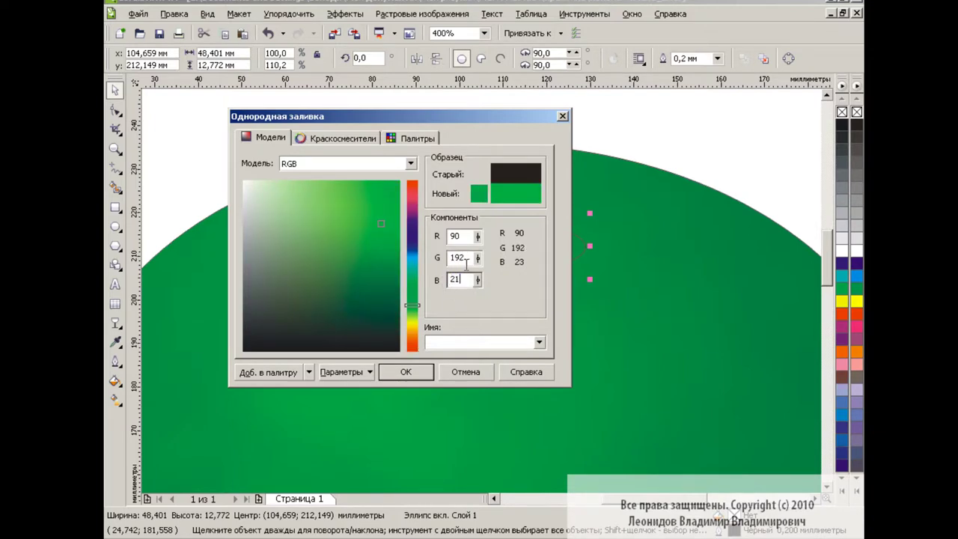
key(Tab)
drag(383, 223, 397, 239)
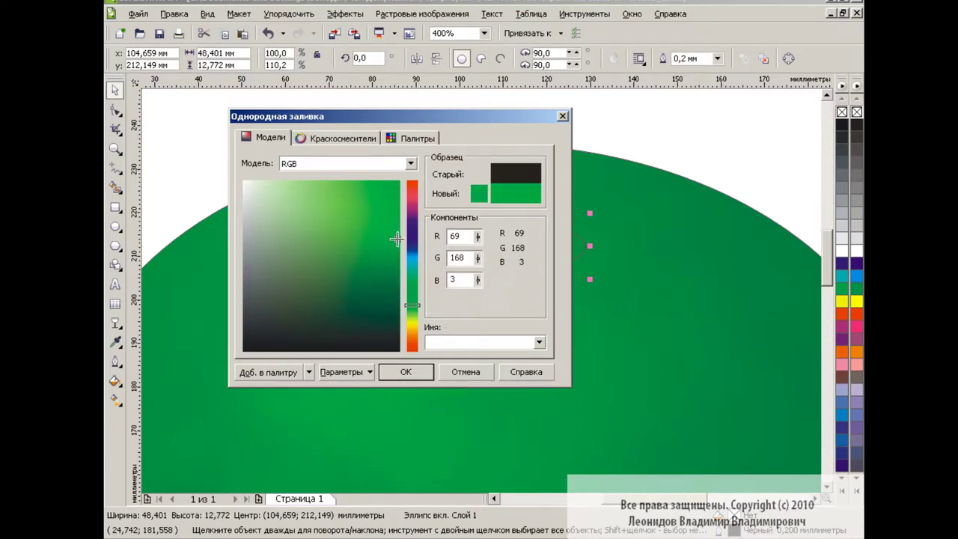
click(420, 372)
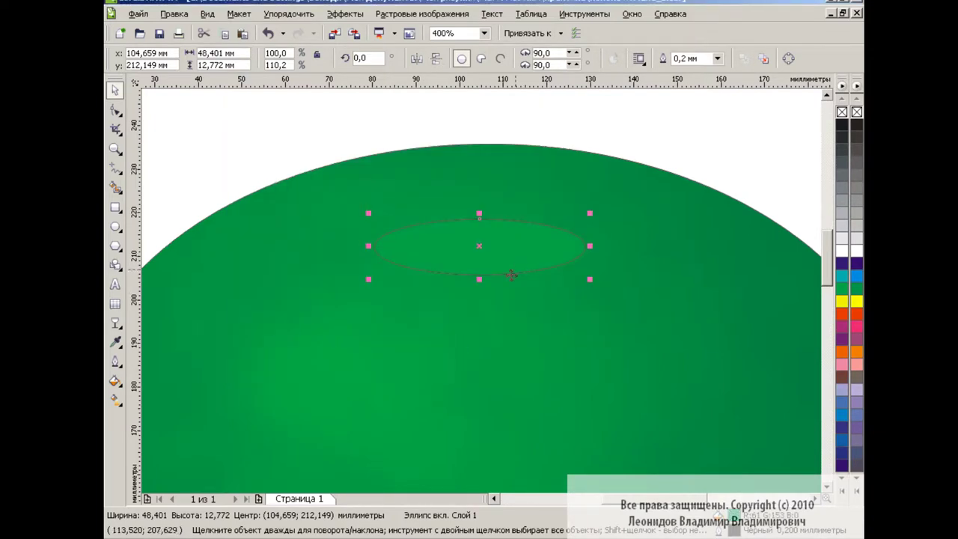
mouse_move(590, 213)
mouse_down()
mouse_move(524, 230)
mouse_move(480, 262)
mouse_up()
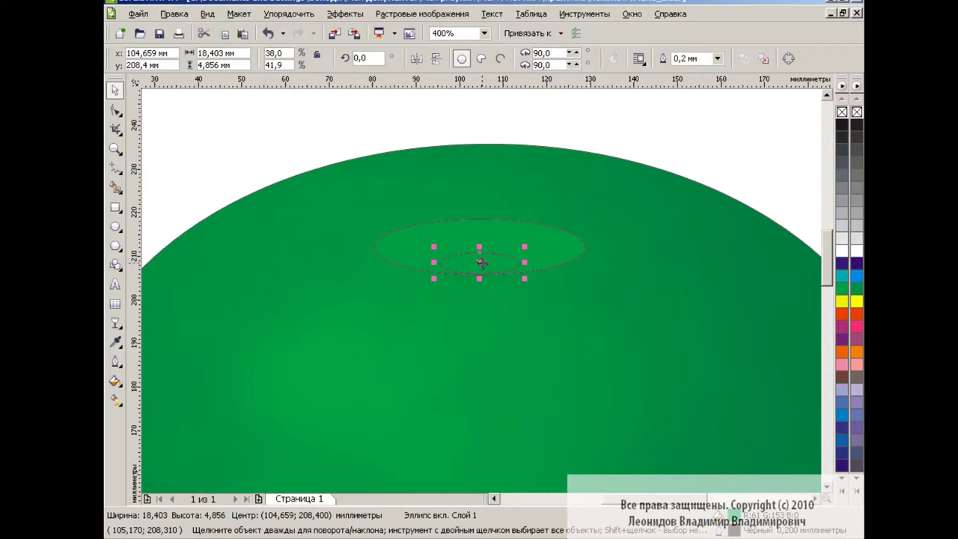
- Fill the small inner ellipse with dark green RGB 3/56/18
click(115, 381)
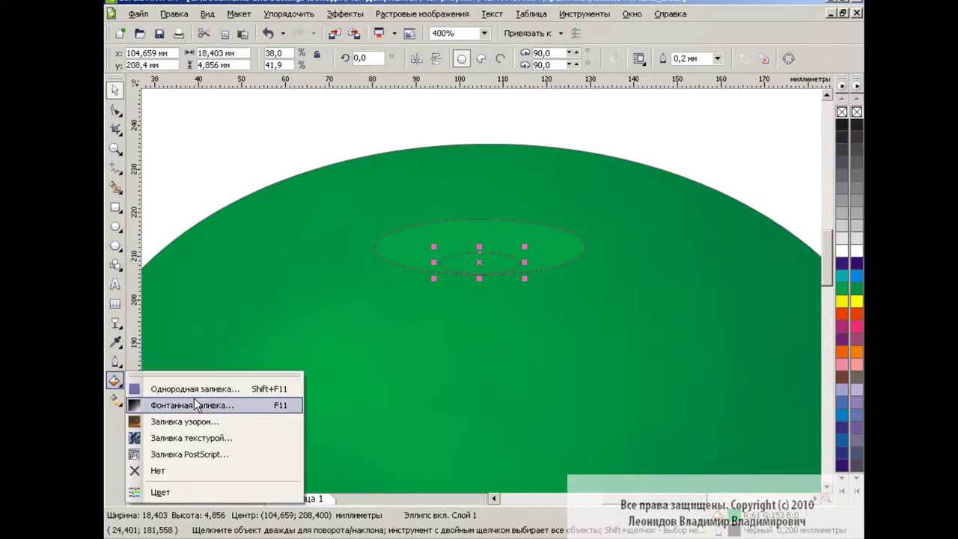
click(187, 387)
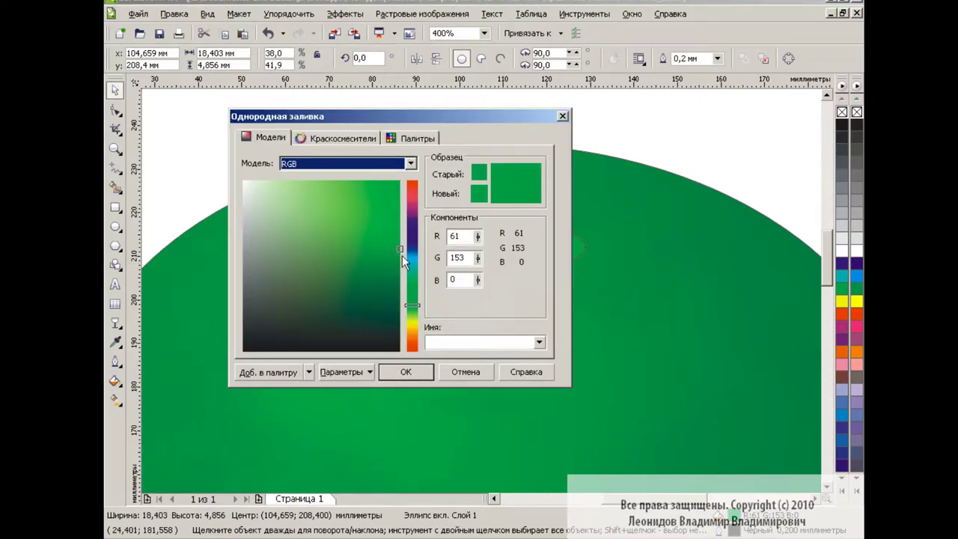
click(459, 237)
text(8)
key(Tab)
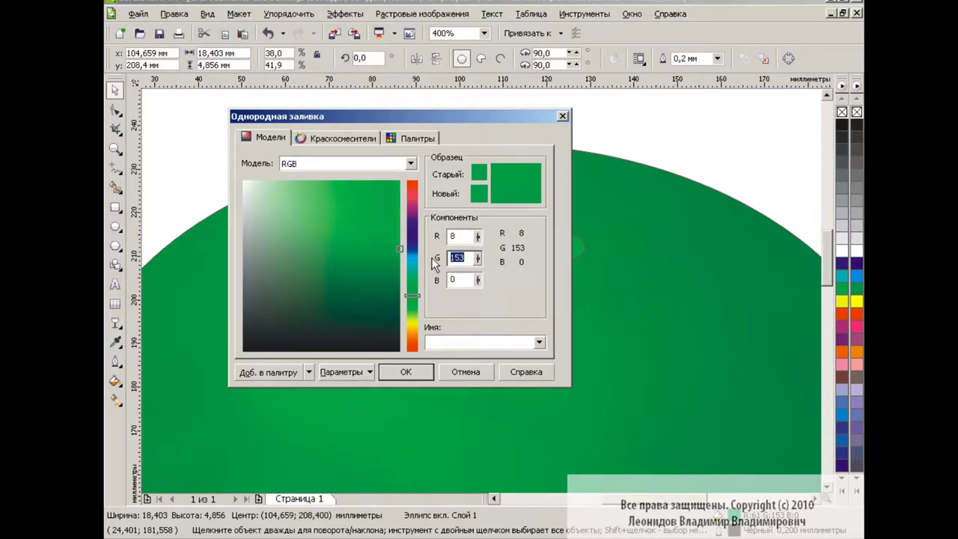
text(61)
key(Tab)
click(379, 310)
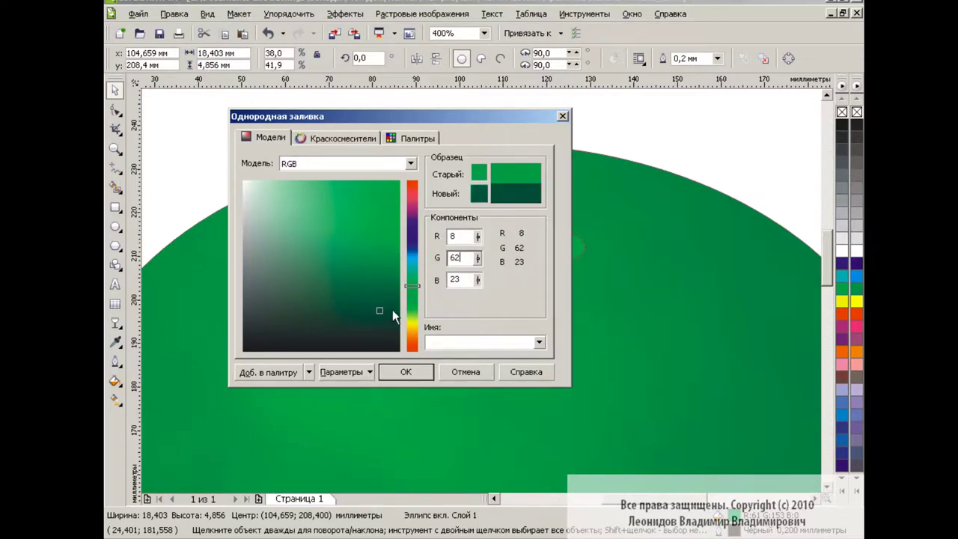
click(390, 310)
drag(391, 310, 389, 314)
click(405, 372)
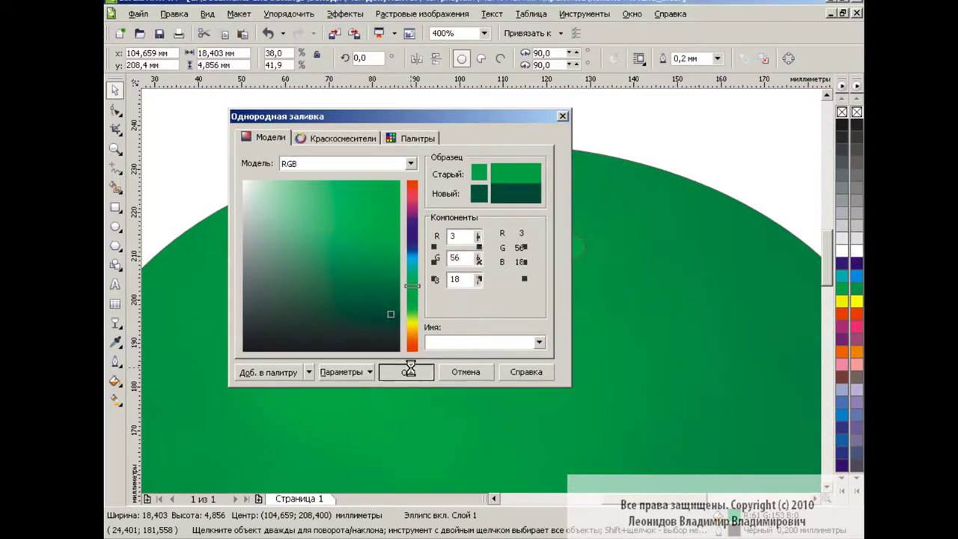
- Blend the small dark ellipse into the larger one, then zoom back to 100%
click(115, 323)
click(173, 330)
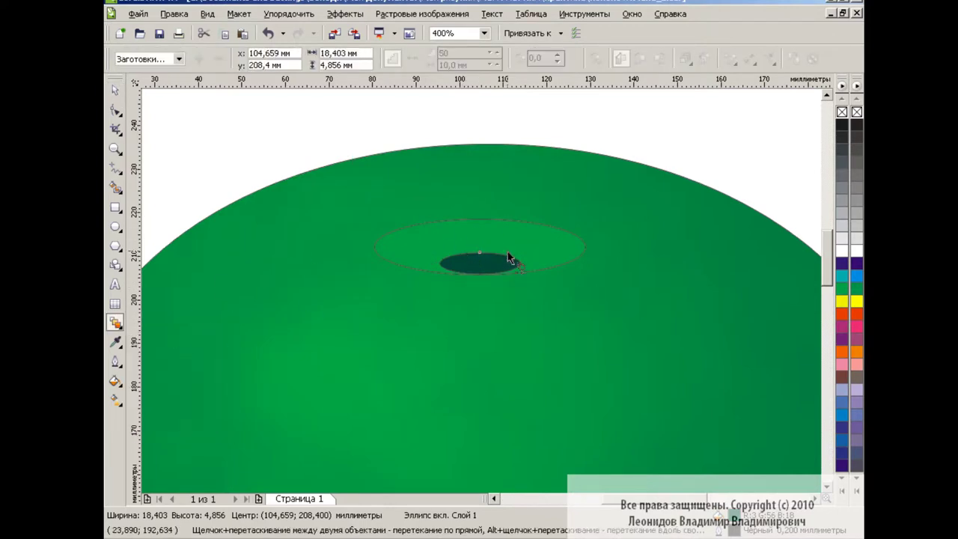
drag(509, 260, 550, 259)
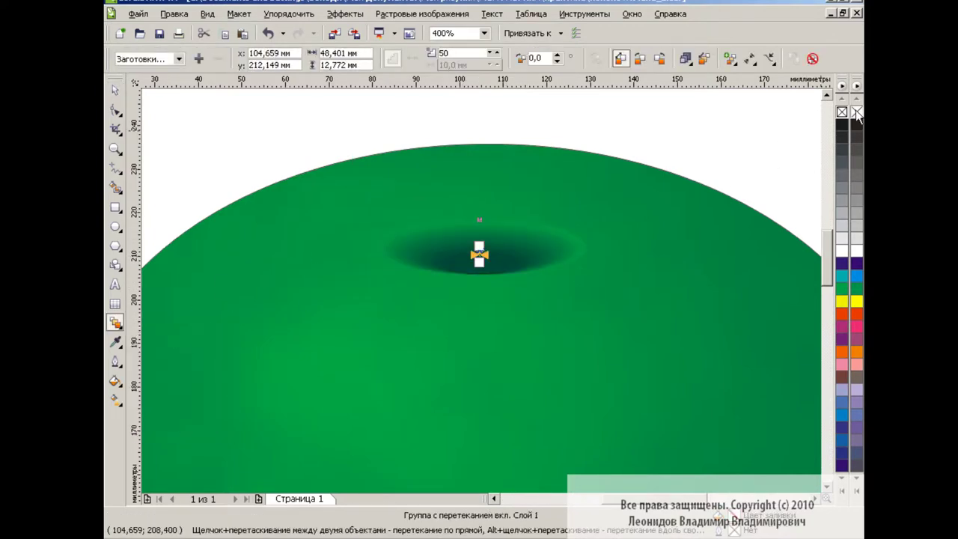
key(space)
click(586, 135)
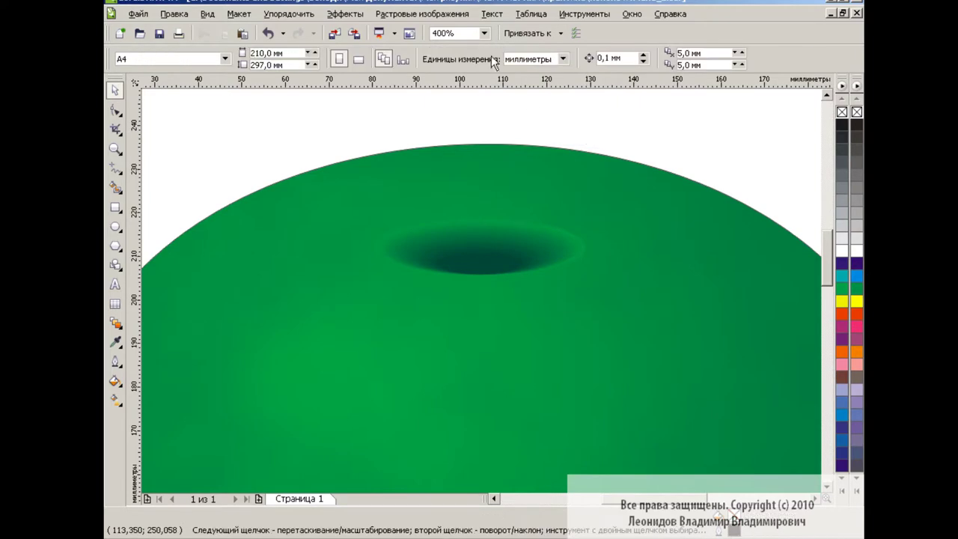
click(485, 33)
click(449, 122)
- Zoom to 400% on the apple's top and flatten the small inner dark ellipse by dragging its top down
drag(828, 208, 823, 242)
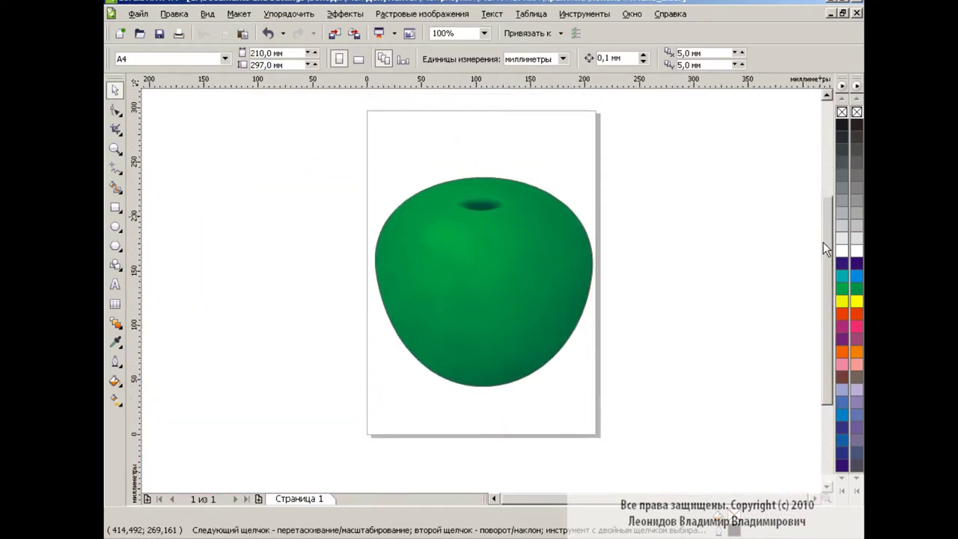
click(539, 225)
click(484, 33)
click(474, 153)
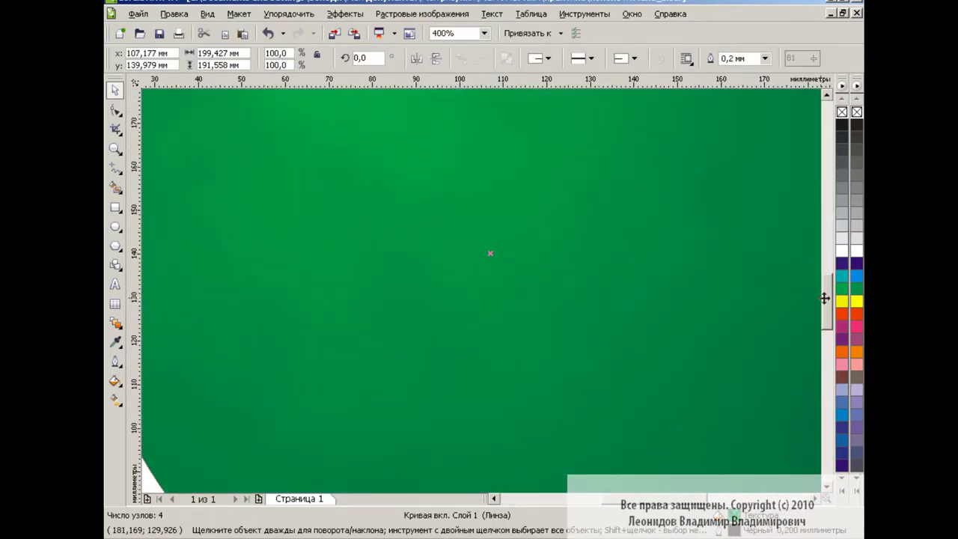
drag(824, 295, 815, 274)
scroll(490, 165, down, 2)
click(700, 155)
scroll(700, 156, down, 1)
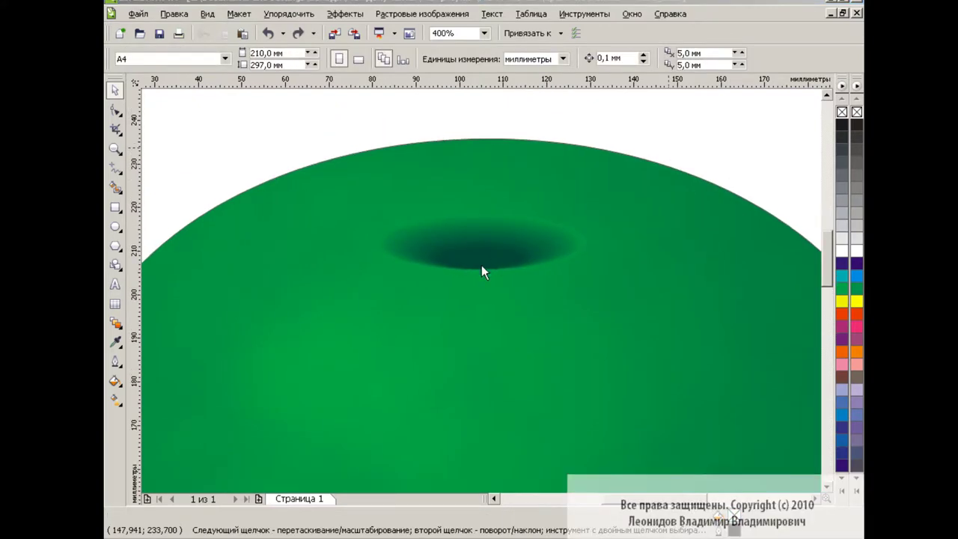
click(481, 264)
drag(482, 240, 479, 259)
key(Escape)
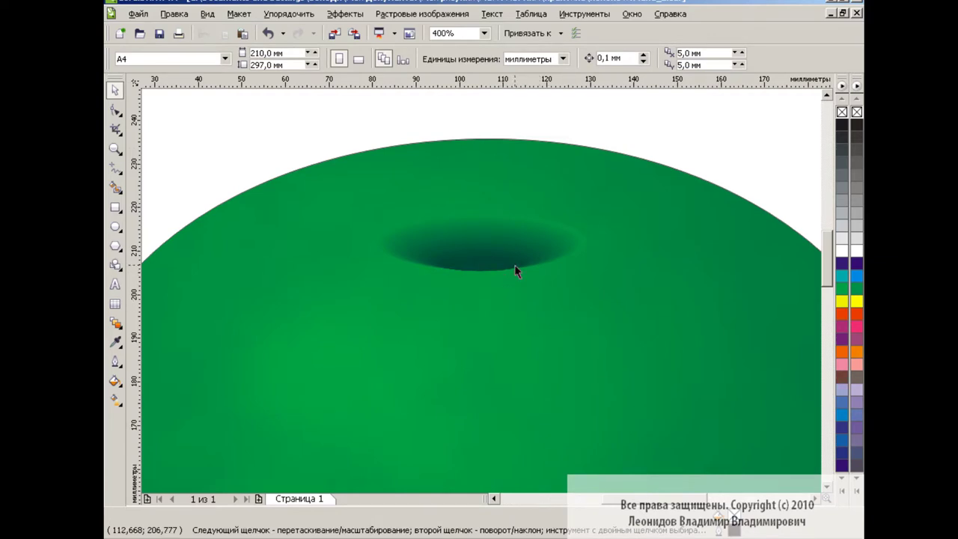
- Zoom back to the whole page, undo an accidental move, and begin an ellipse over the apple's top
click(485, 34)
click(462, 126)
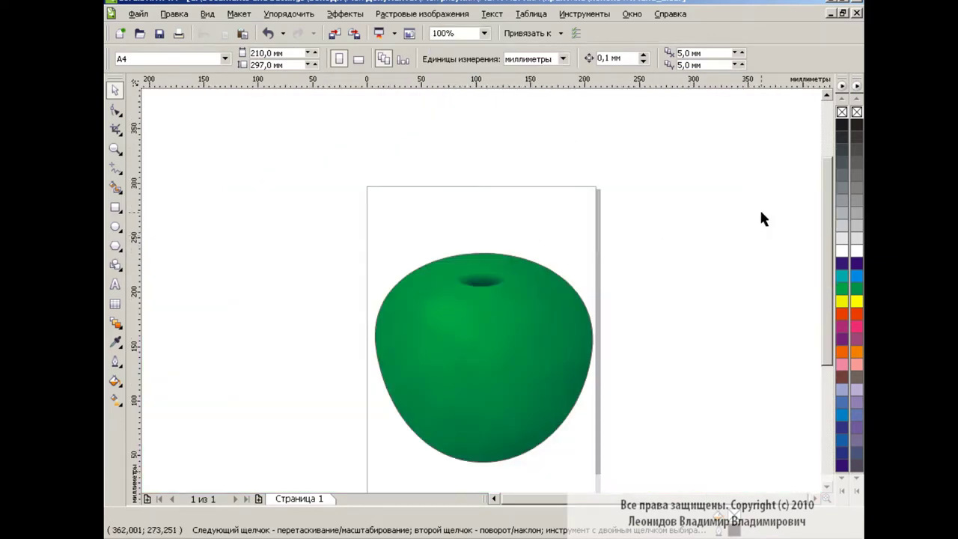
scroll(786, 225, down, 2)
drag(504, 264, 605, 236)
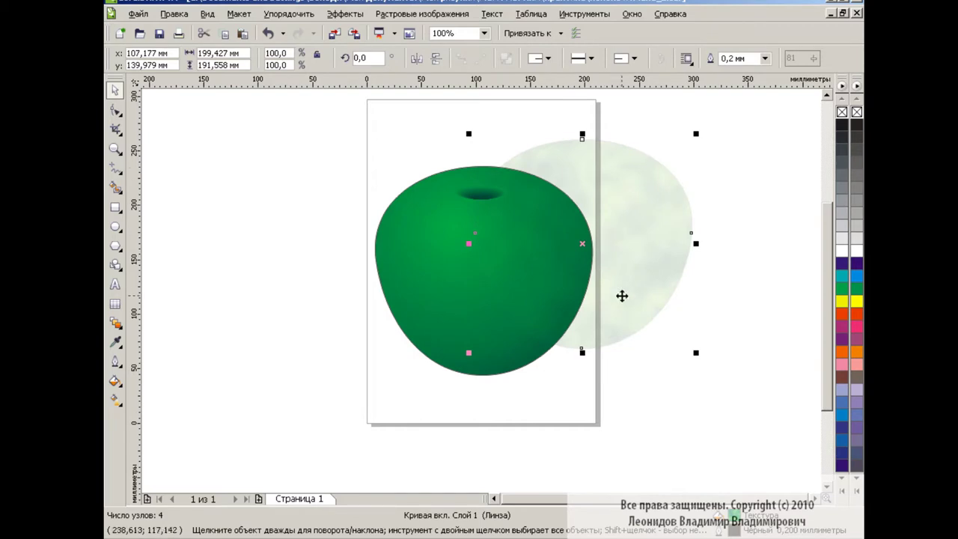
click(268, 33)
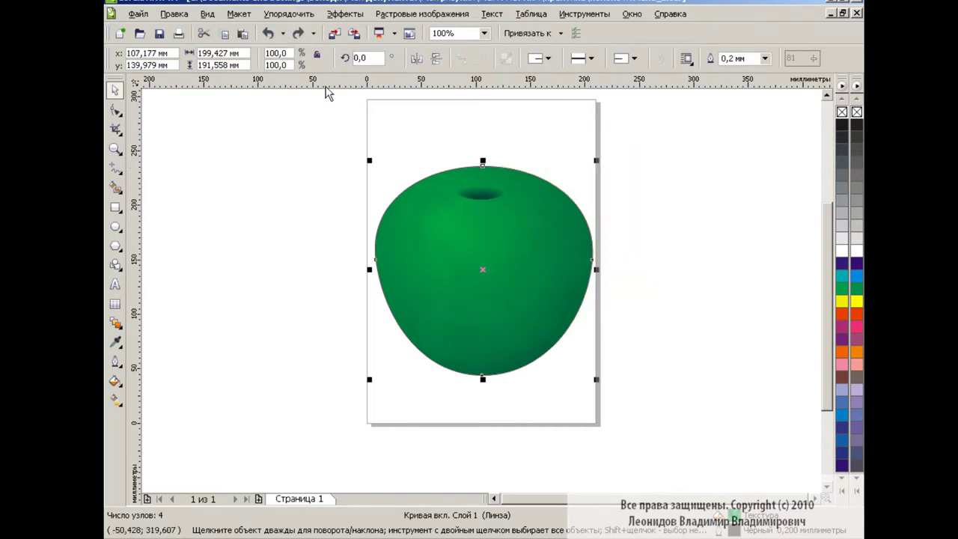
click(629, 237)
scroll(629, 228, up, 1)
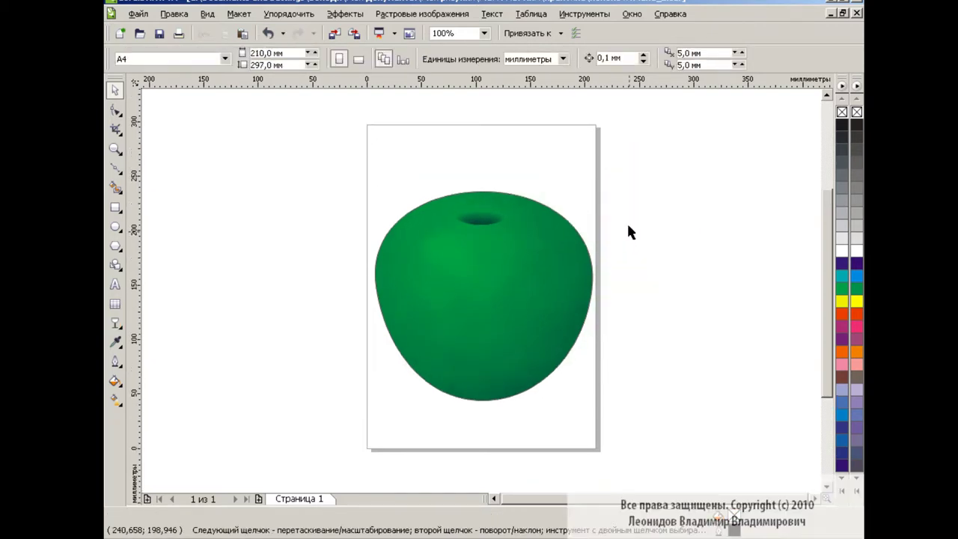
click(115, 226)
drag(432, 188, 434, 186)
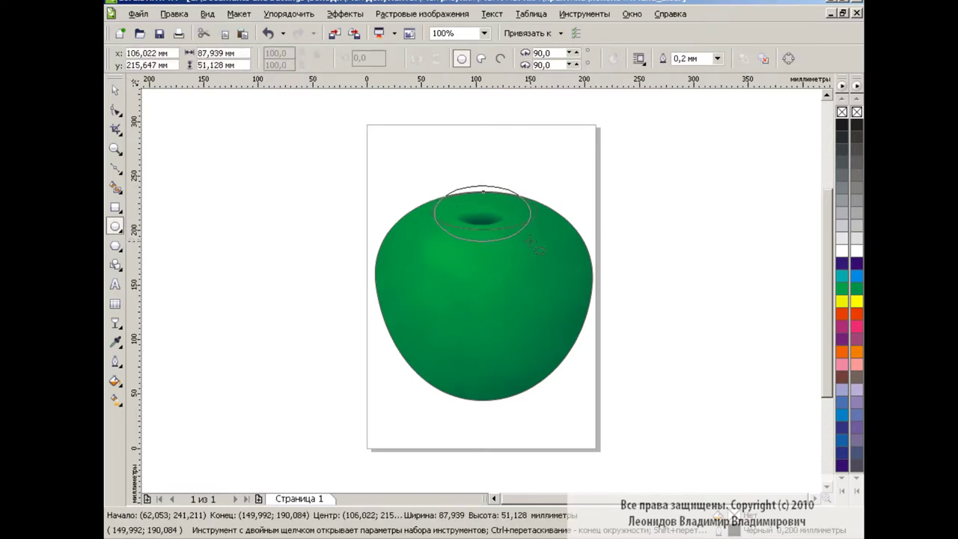
- Size the ellipse over the stem hollow, add an offset copy above, and Smart Fill the crescent between them
drag(434, 185, 531, 240)
click(114, 91)
click(467, 194)
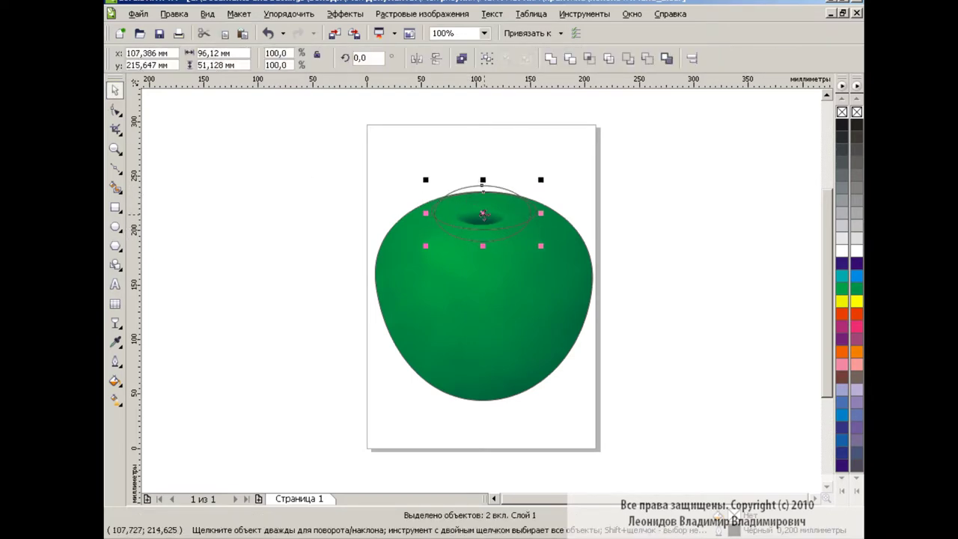
mouse_move(481, 215)
mouse_down()
mouse_move(564, 164)
mouse_move(485, 228)
mouse_move(527, 229)
mouse_up()
click(116, 187)
click(563, 183)
key(space)
- Remove the crescent's outline and delete both leftover ellipses
right_click(857, 112)
click(615, 166)
key(Delete)
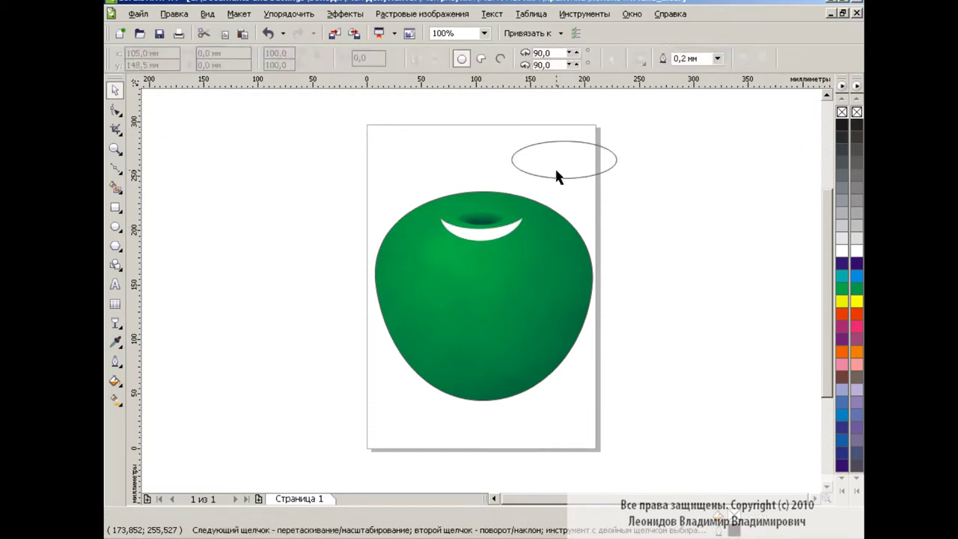
click(555, 166)
key(Delete)
click(491, 229)
- Convert the white crescent into an RGB (24 bit) bitmap
click(446, 15)
click(456, 34)
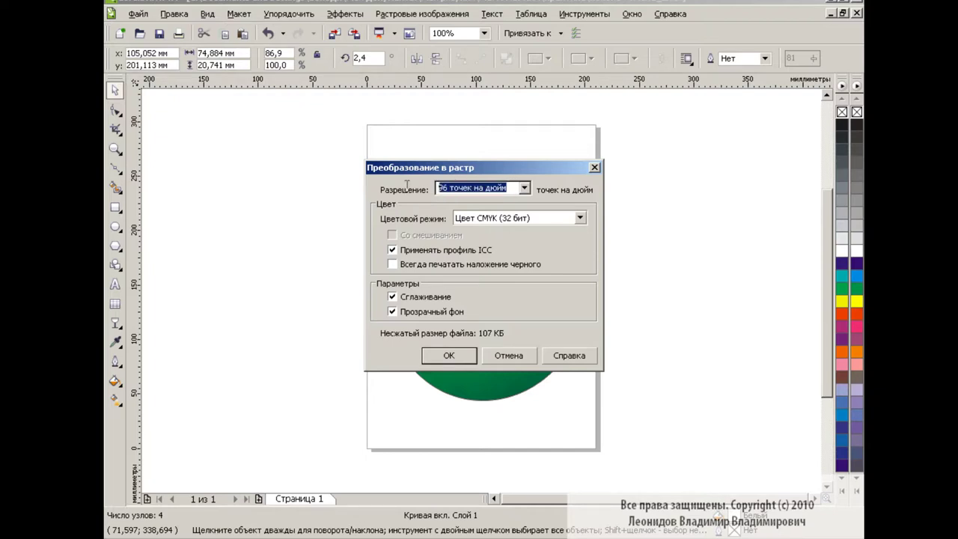
key(Tab)
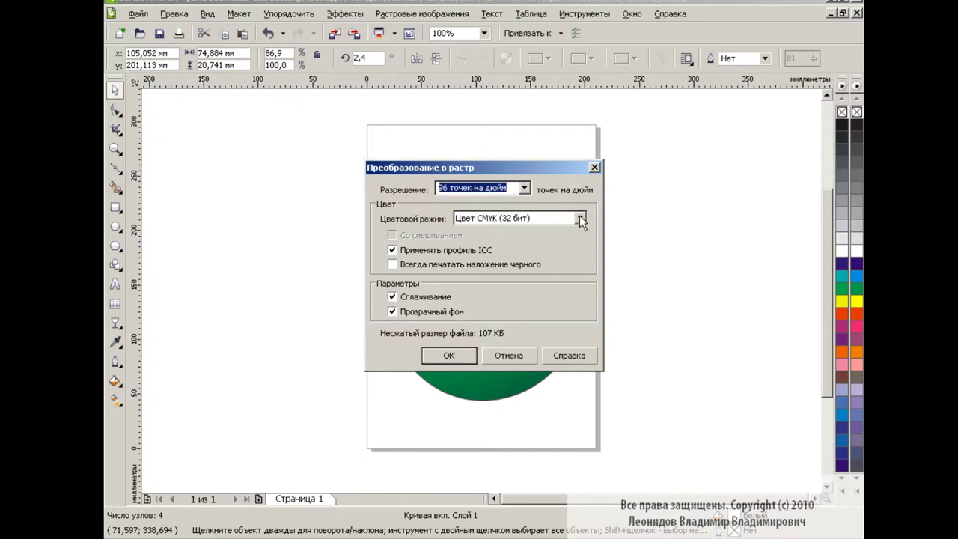
key(alt+Down)
key(Up)
key(Return)
click(452, 354)
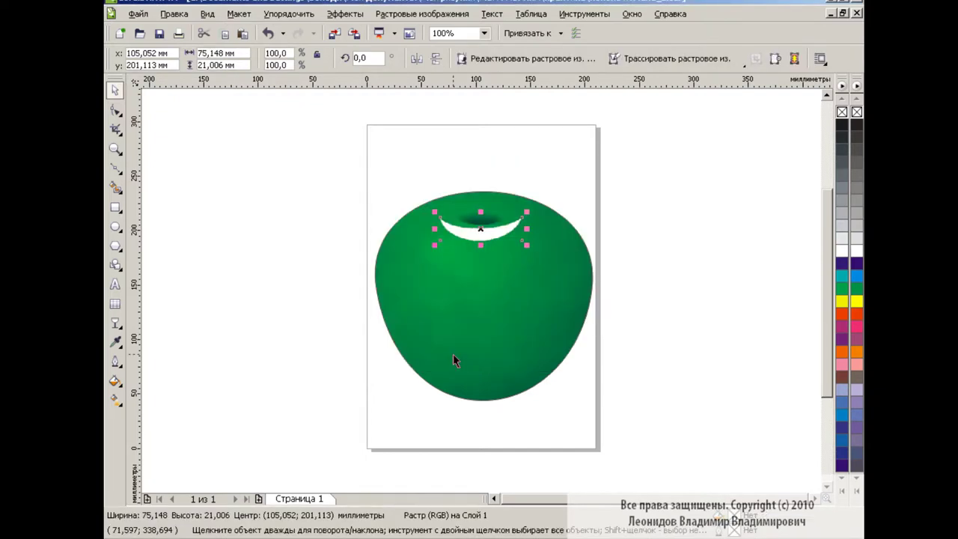
click(422, 14)
mouse_move(490, 334)
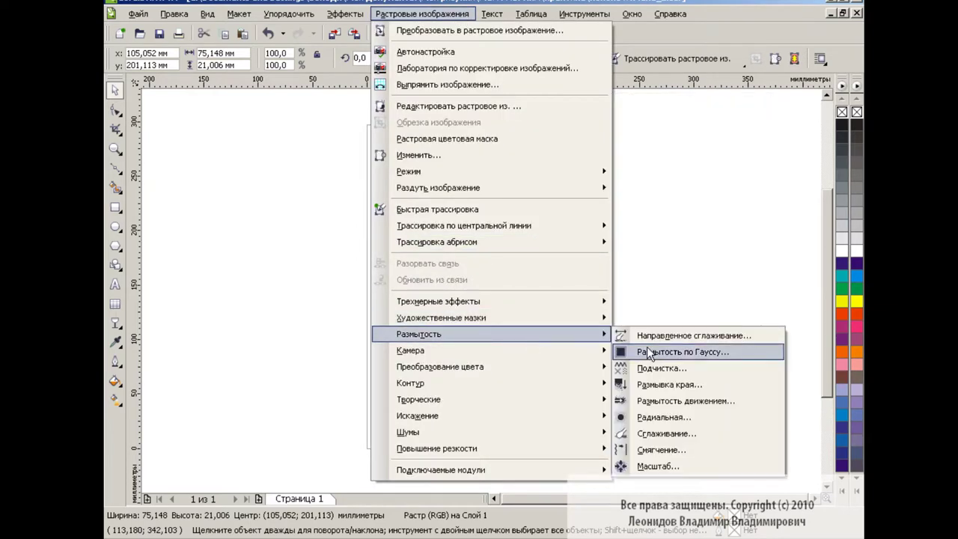
- Apply a 16 px Gaussian blur to the crescent, comparing it with undo and redo
click(649, 349)
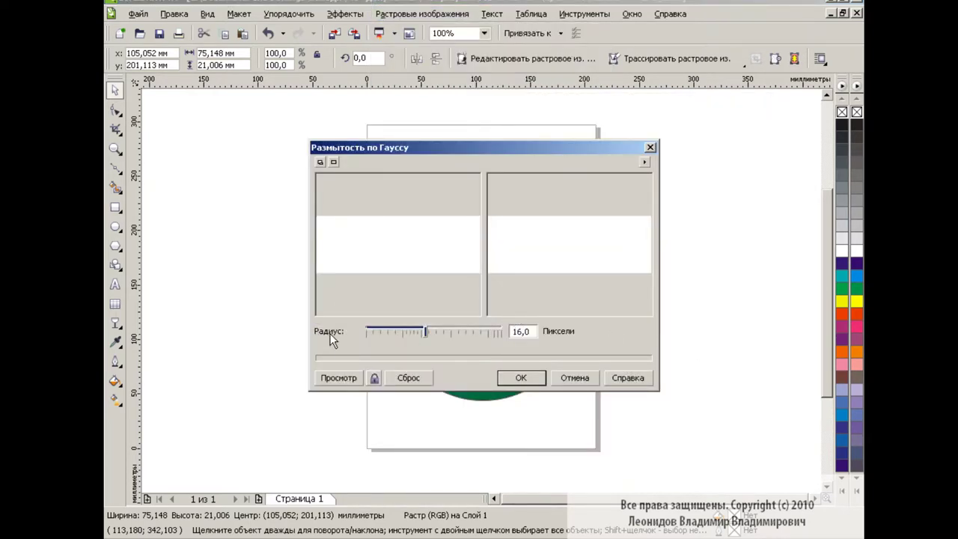
drag(425, 331, 500, 332)
click(521, 377)
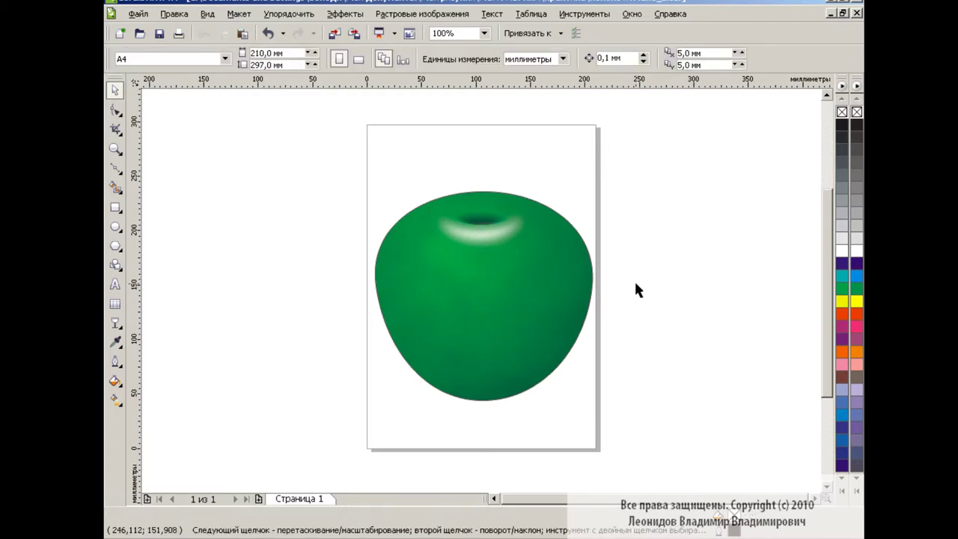
key(ctrl+z)
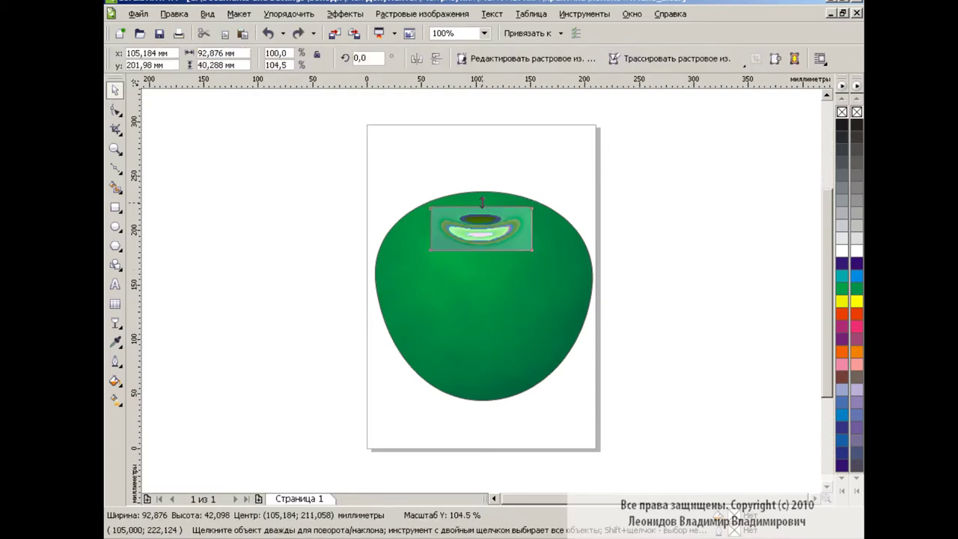
key(ctrl+shift+z)
click(584, 238)
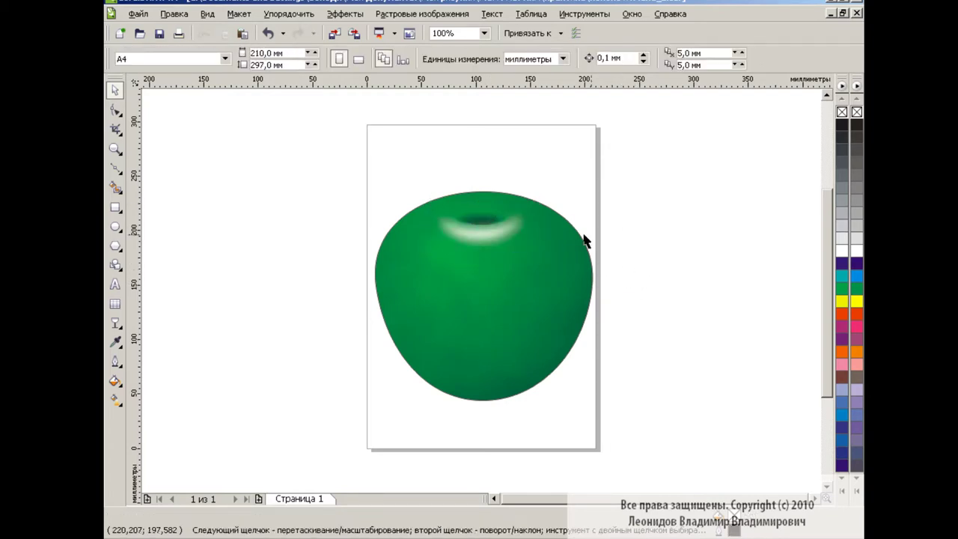
- Move the blurred highlight up around the stem hollow and shrink it to about 76%
click(482, 230)
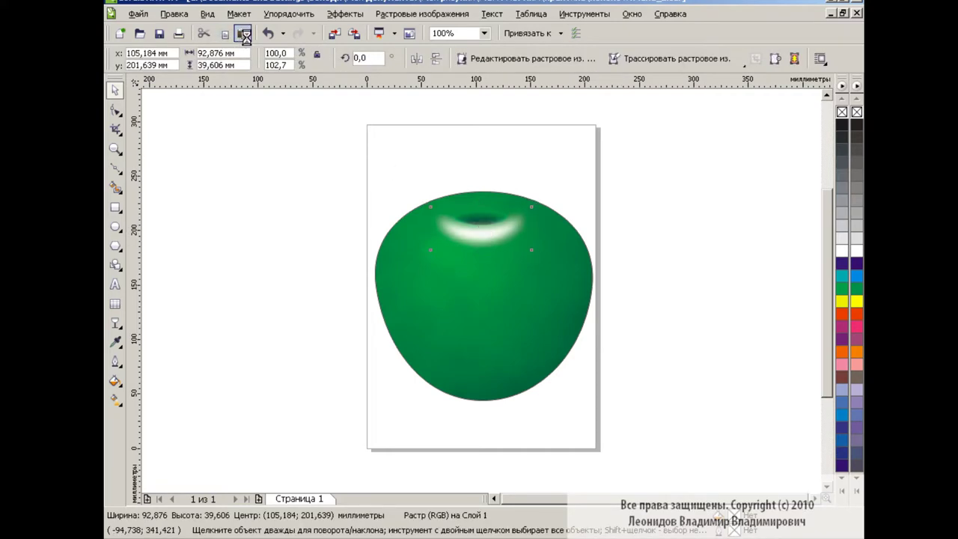
click(244, 35)
drag(482, 222, 482, 208)
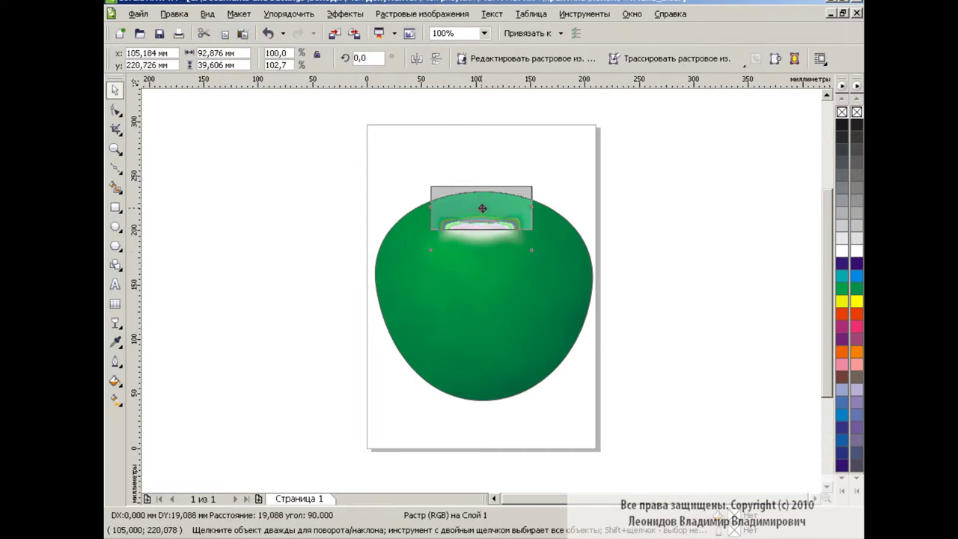
mouse_move(532, 229)
mouse_down()
mouse_move(480, 206)
mouse_move(527, 206)
mouse_move(492, 200)
mouse_up()
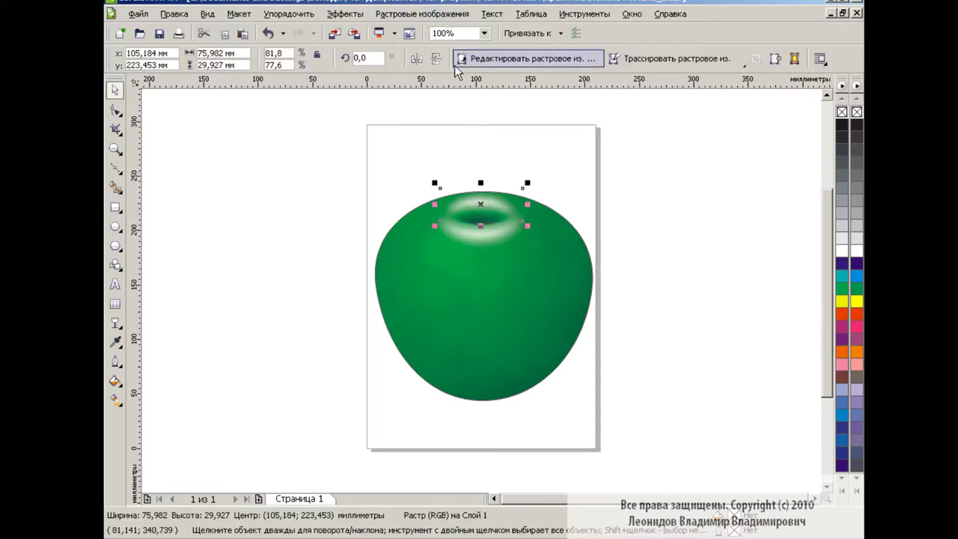
- Reapply a stronger 20-pixel Gaussian blur to the highlight and nudge it up at the apple's top
click(422, 13)
click(667, 352)
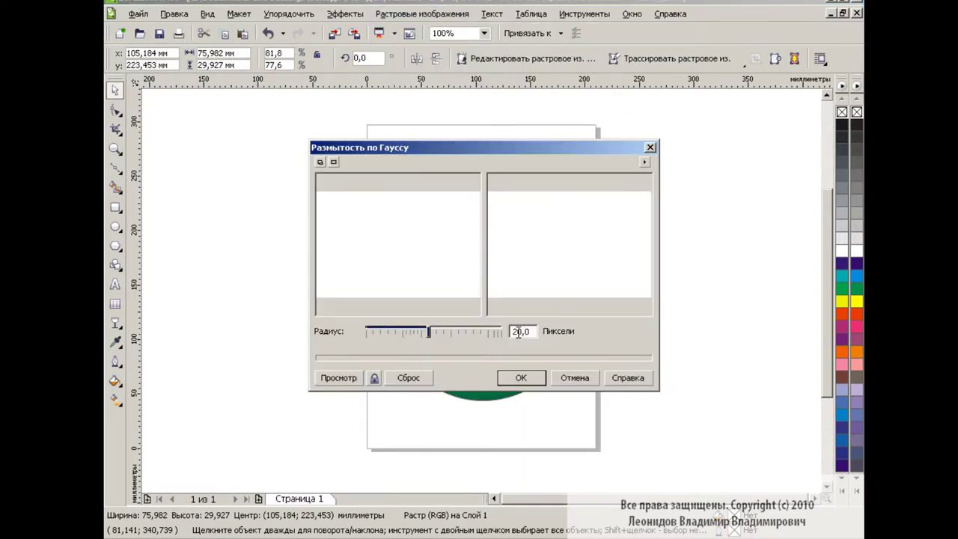
click(522, 378)
click(492, 207)
drag(492, 207, 494, 203)
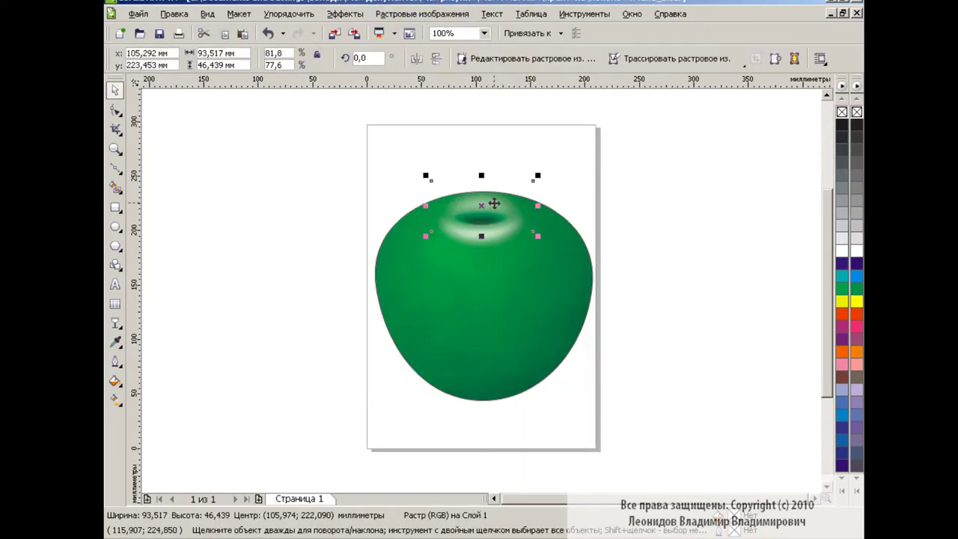
click(627, 187)
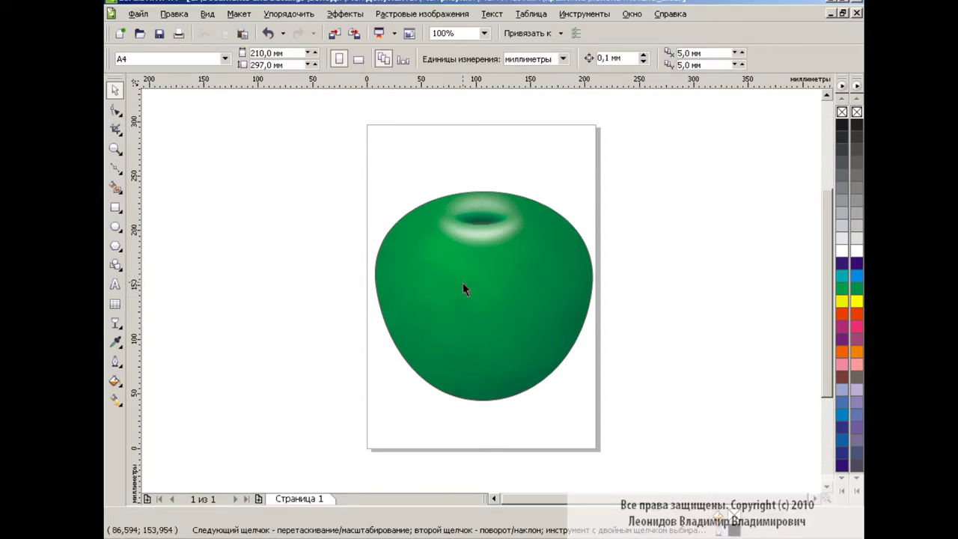
- Draw a circle on the apple's left side and give it a CMYK 4/34/94/0 orange uniform fill
click(116, 226)
drag(401, 250, 476, 323)
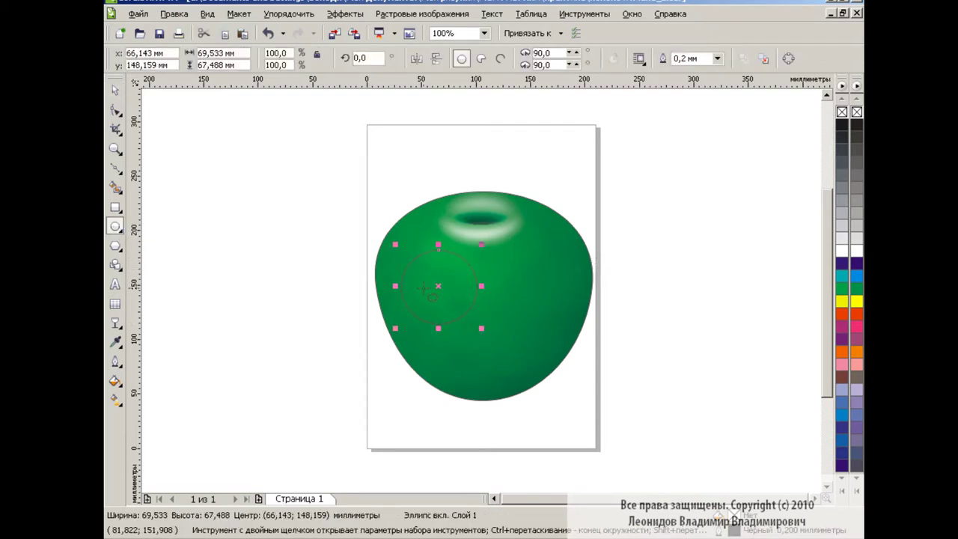
click(115, 381)
click(195, 389)
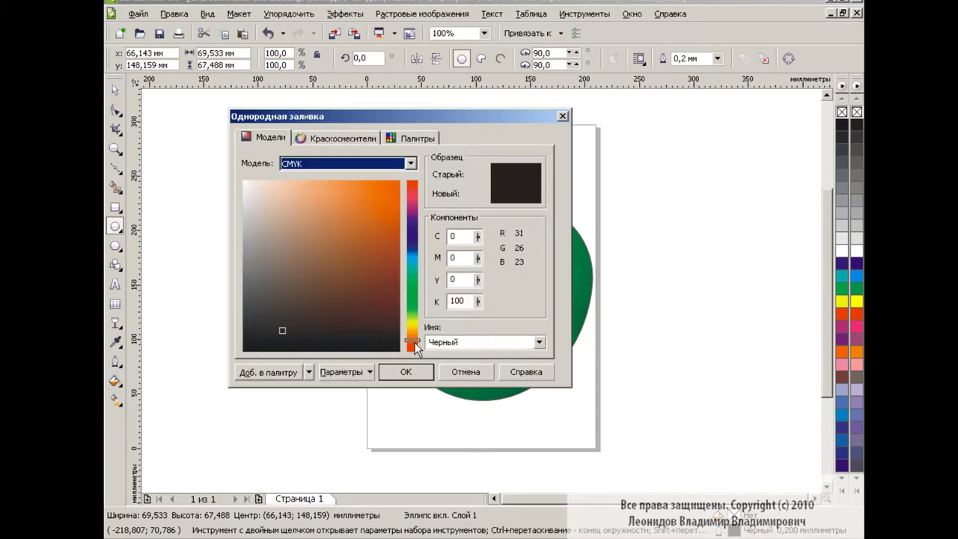
drag(415, 343, 414, 331)
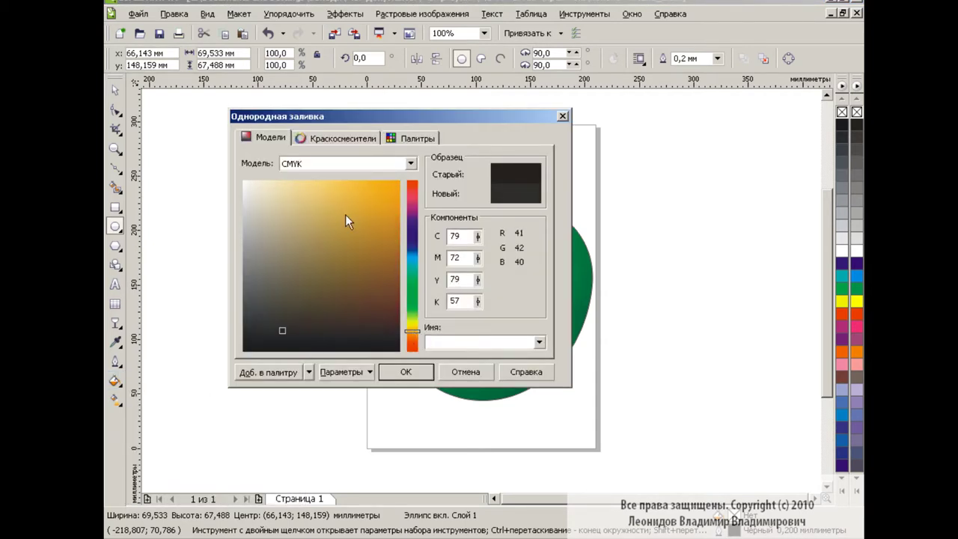
mouse_move(367, 202)
mouse_down()
mouse_move(358, 179)
mouse_move(383, 200)
mouse_up()
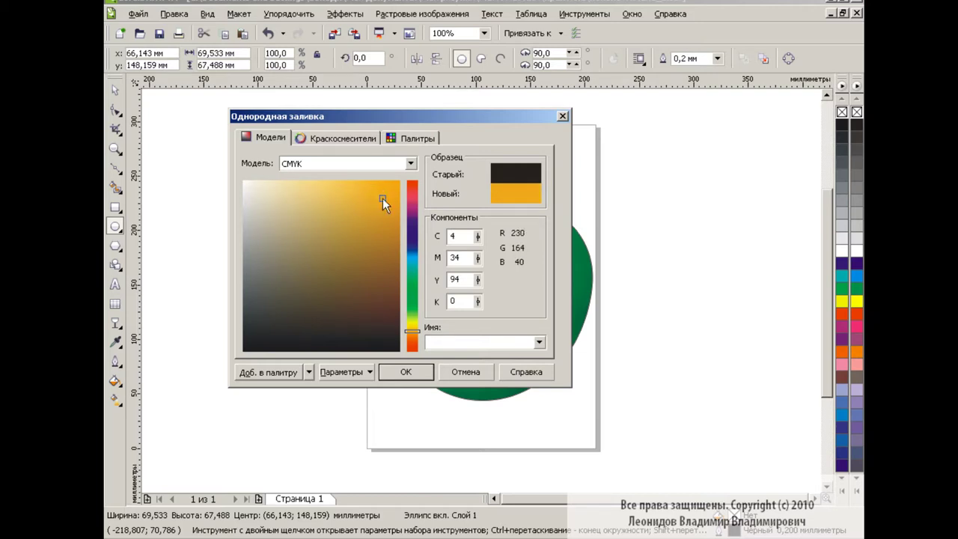
click(406, 372)
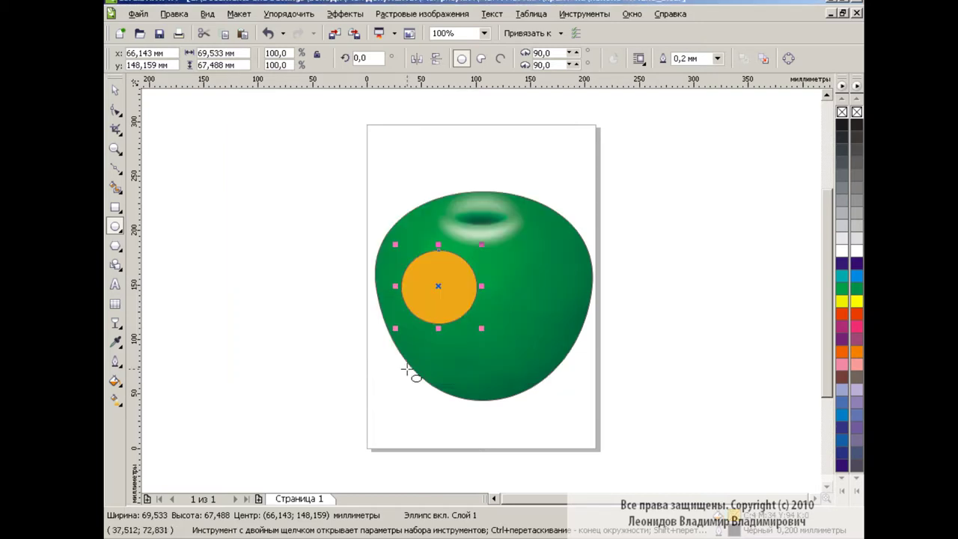
- Remove the orange circle's outline and convert it to a bitmap
right_click(857, 112)
click(422, 13)
click(460, 29)
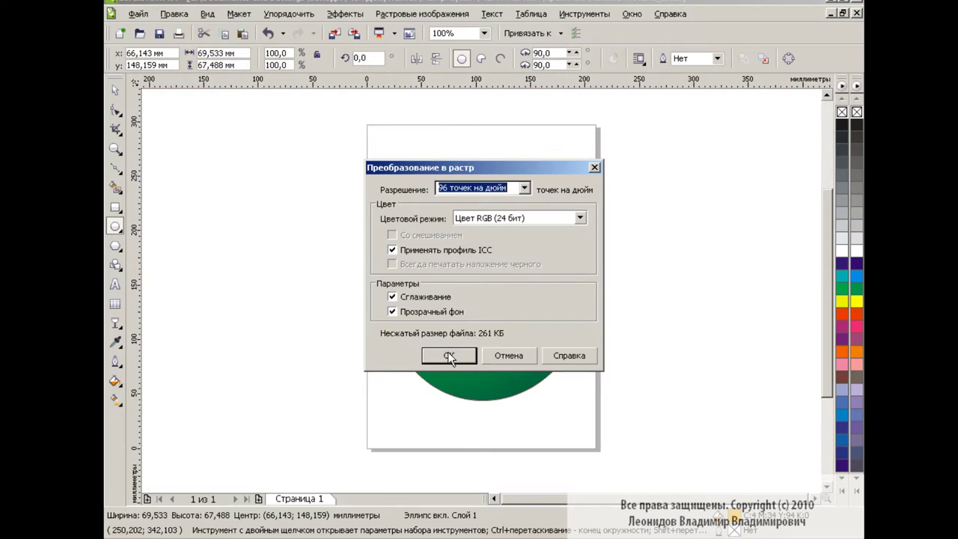
click(449, 355)
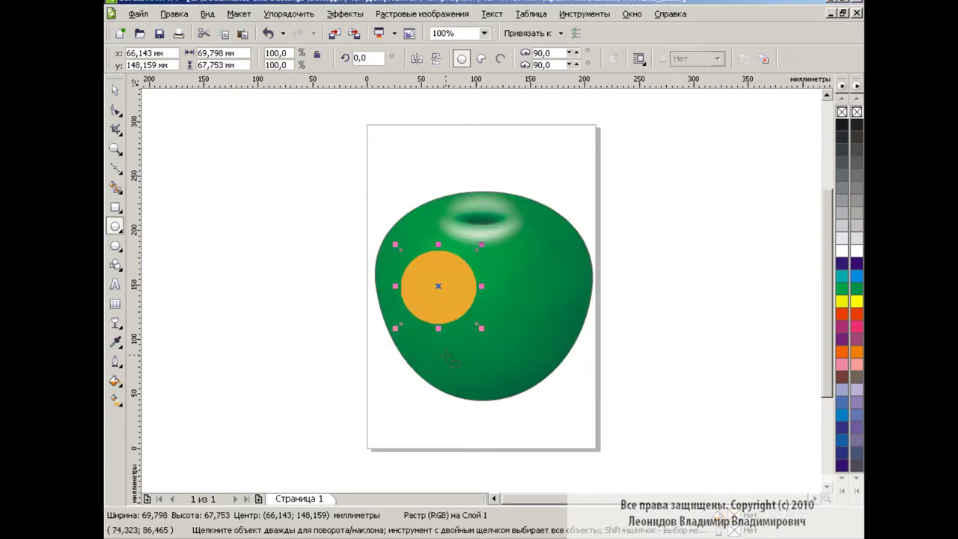
- Apply an 80-pixel Gaussian blur to the orange circle bitmap
click(446, 14)
mouse_move(419, 334)
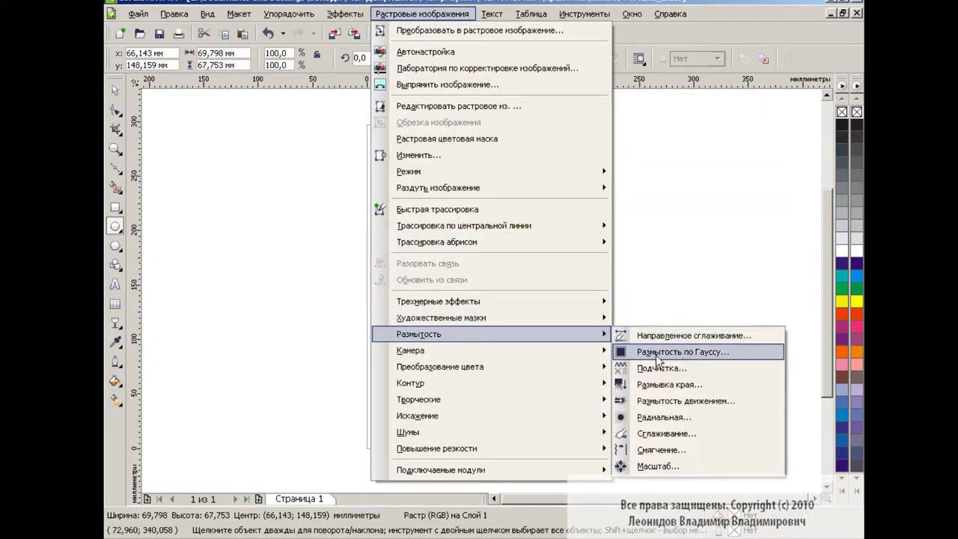
click(690, 352)
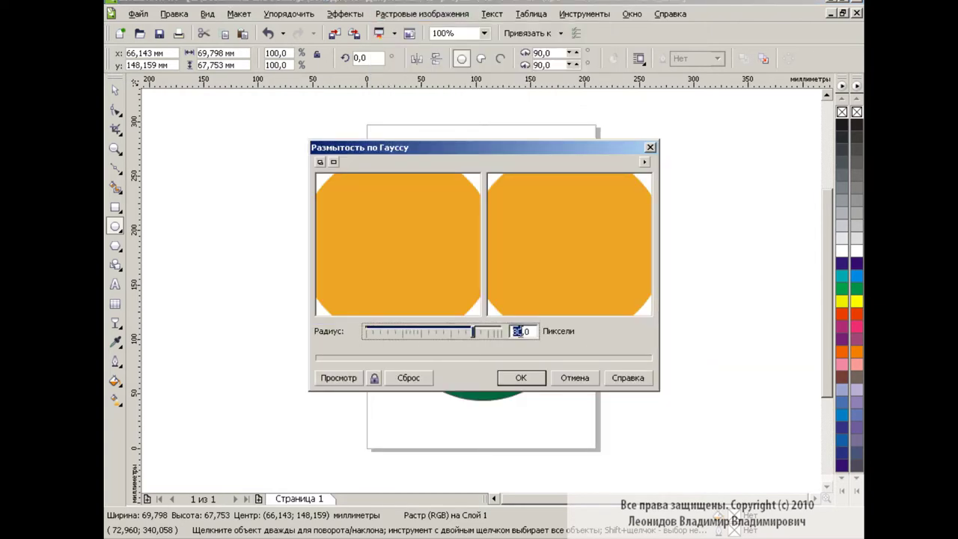
click(523, 381)
click(522, 378)
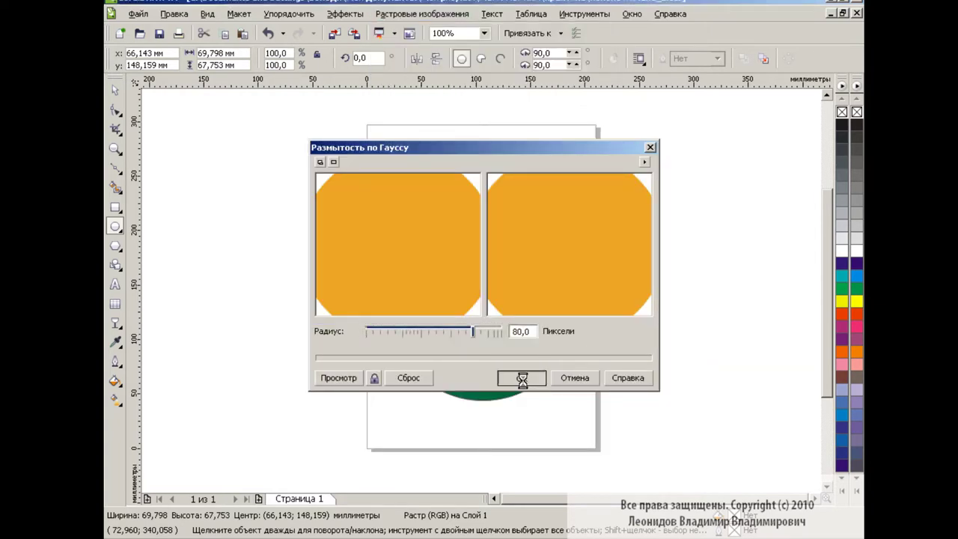
click(116, 90)
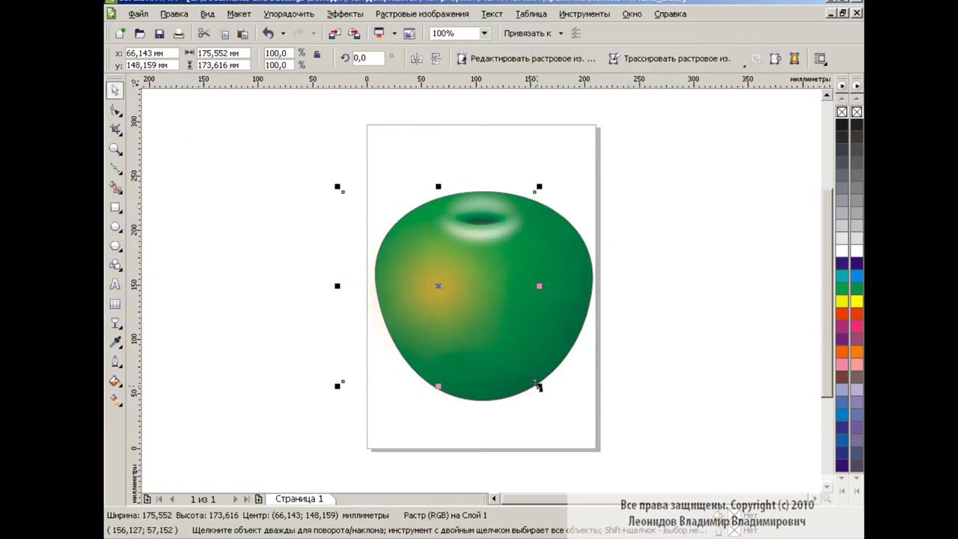
- Crop the glow's left edge in to the apple by dragging its left nodes right
key(F10)
drag(302, 171, 391, 436)
drag(344, 382, 375, 382)
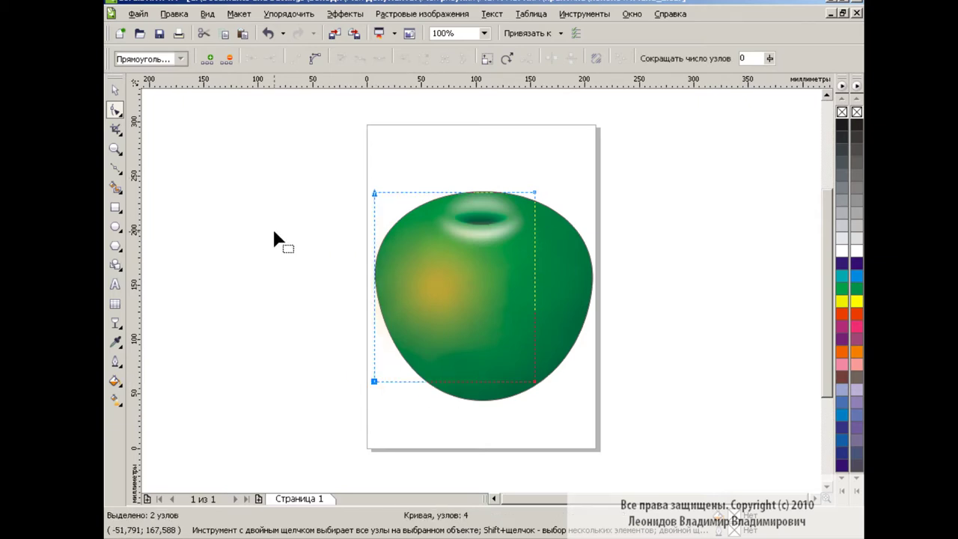
key(space)
click(435, 293)
key(Escape)
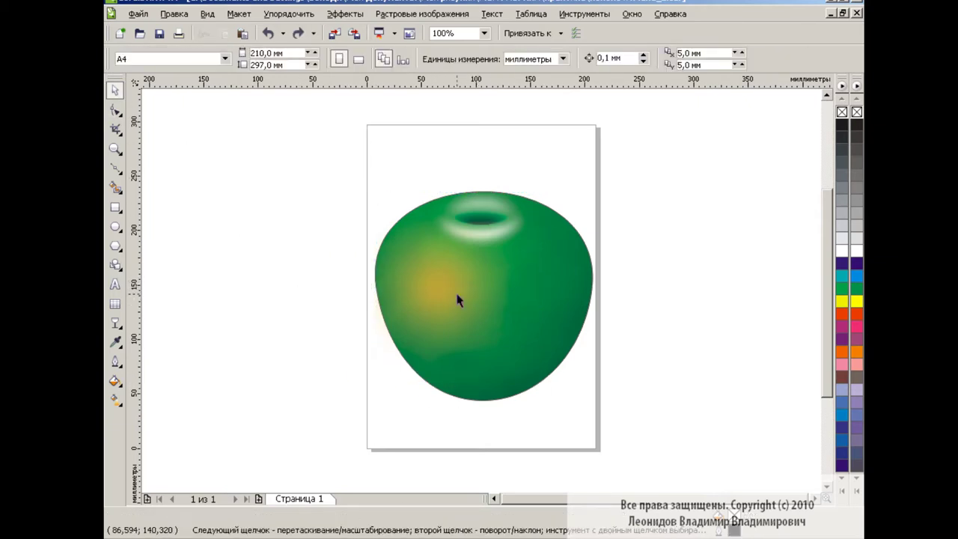
- Give the yellow glow bitmap Uniform transparency of 25
click(447, 289)
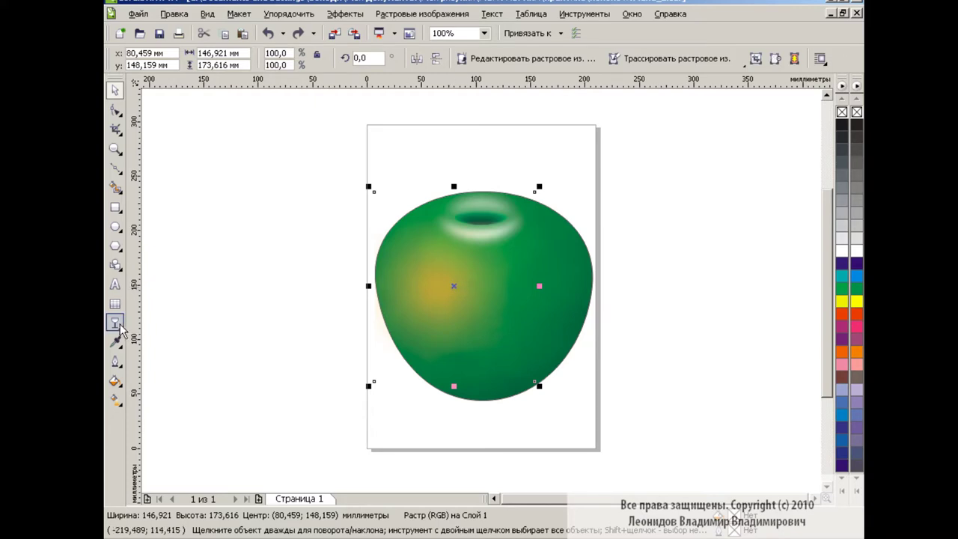
click(115, 321)
click(187, 58)
click(157, 79)
double_click(375, 59)
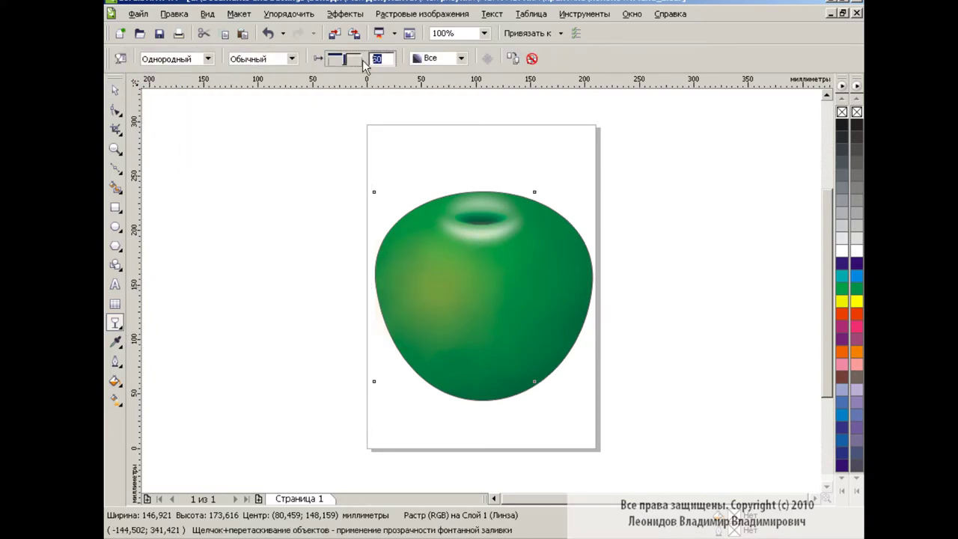
text(25)
key(Return)
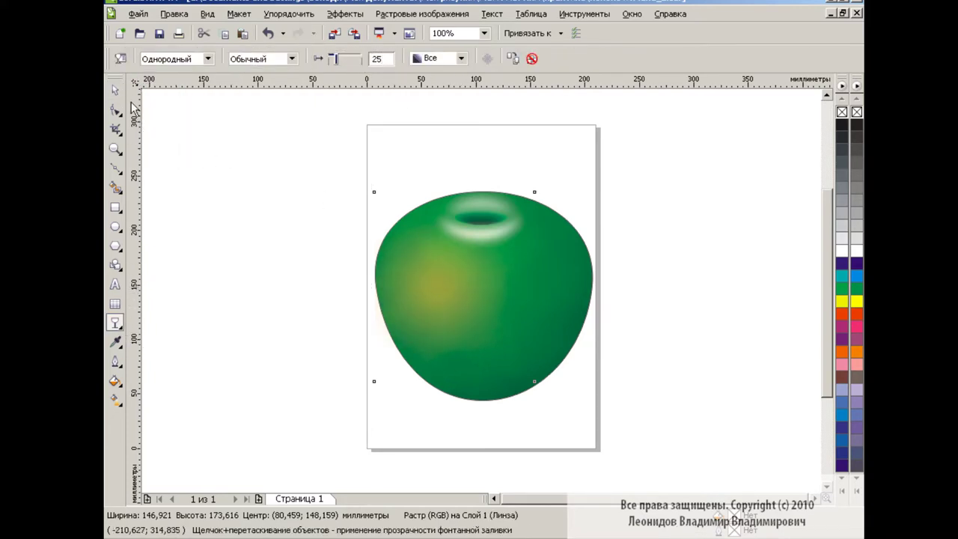
click(114, 89)
click(309, 296)
- Zoom to 400% and scroll up to the apple's top opening
click(484, 33)
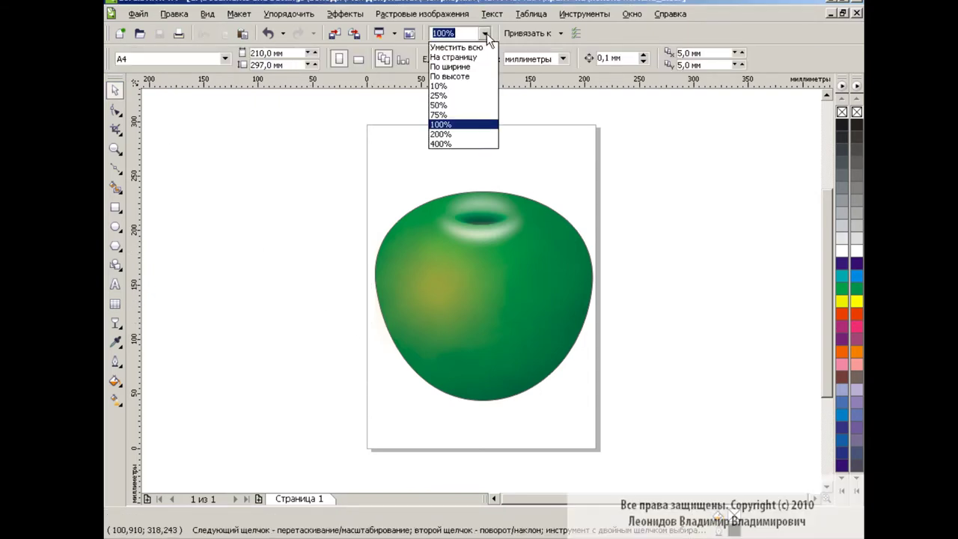
click(440, 144)
scroll(801, 300, up, 3)
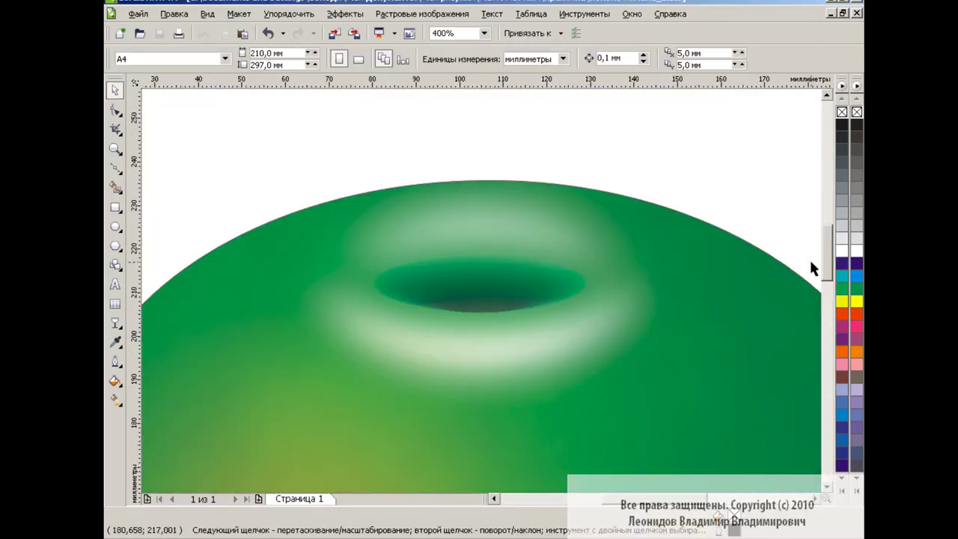
scroll(828, 258, up, 1)
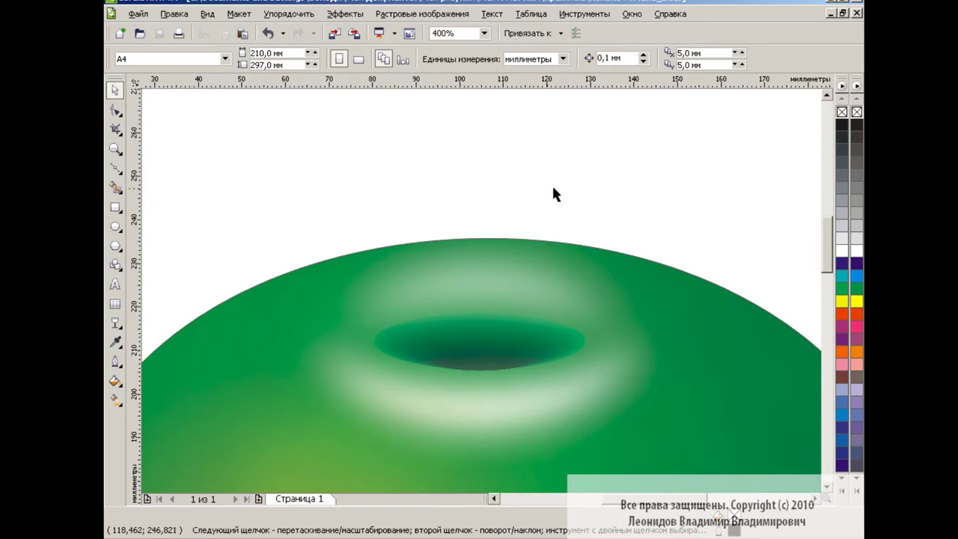
- Draw a closed Bezier stem outline rising from the apple's opening
click(116, 169)
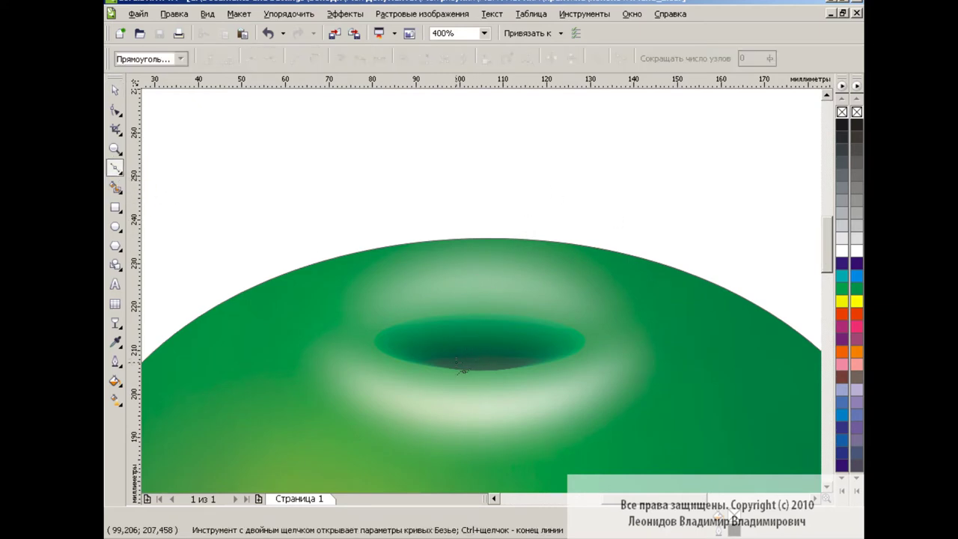
drag(536, 133, 613, 110)
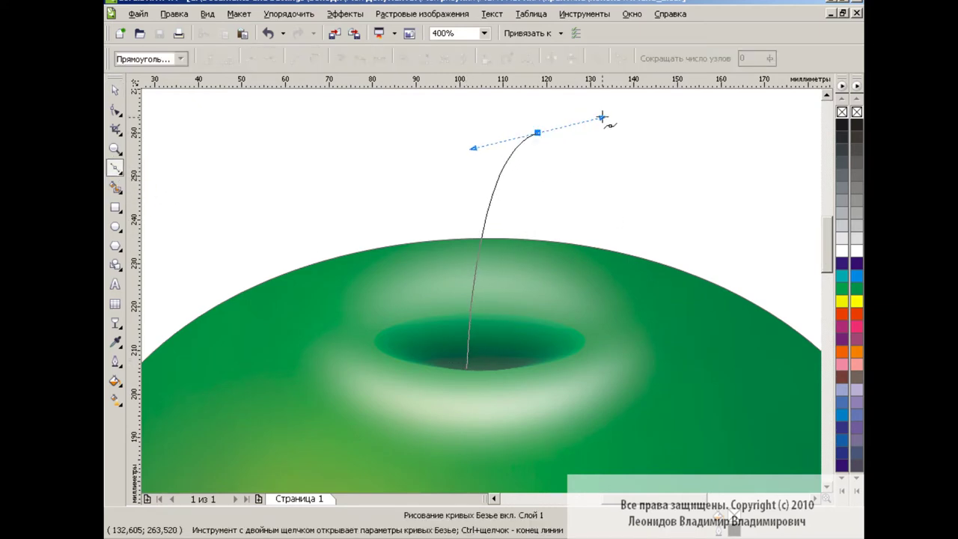
drag(547, 161, 548, 160)
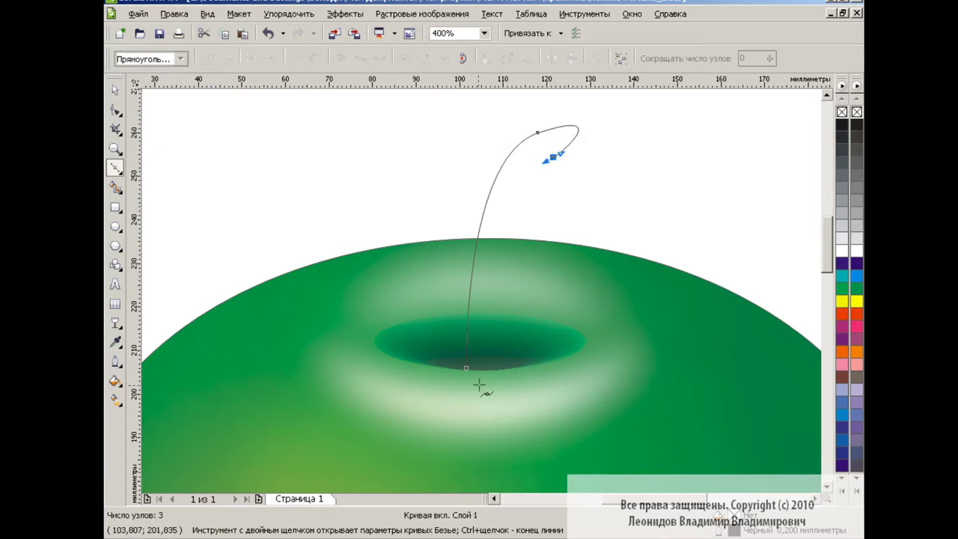
drag(480, 369, 483, 388)
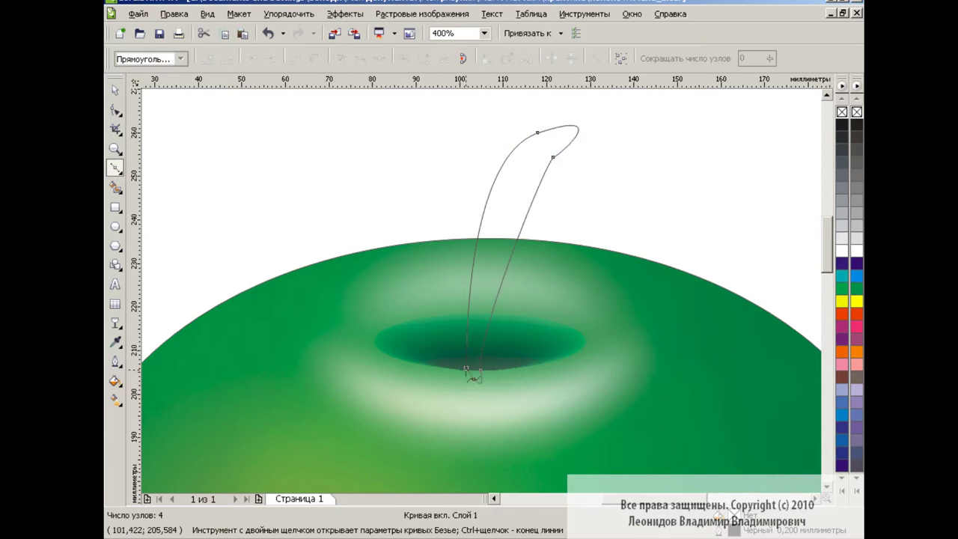
- Reshape the stem's nodes into a curved stem with a rounded, hooked tip and base in the hollow
click(115, 109)
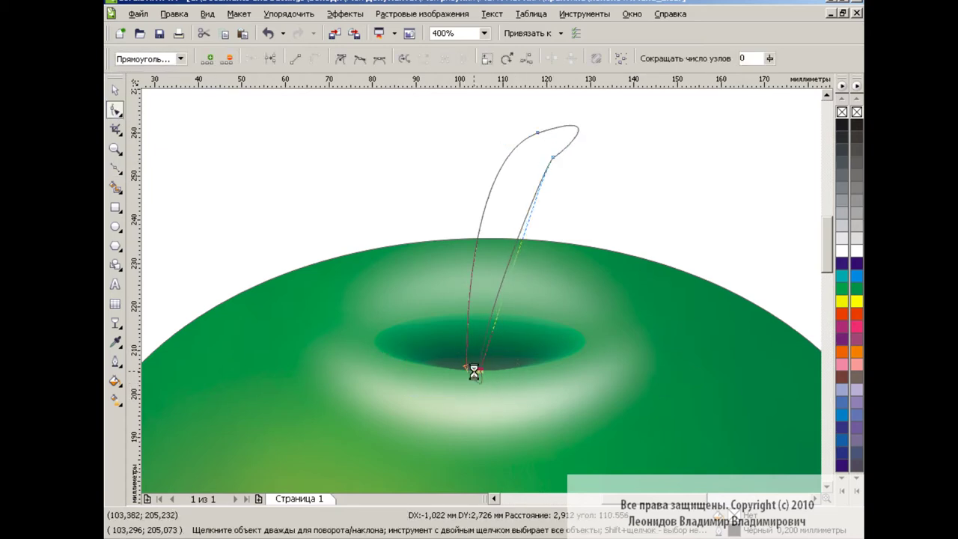
drag(375, 115, 605, 378)
mouse_move(570, 134)
mouse_down()
mouse_move(556, 160)
mouse_move(562, 135)
mouse_up()
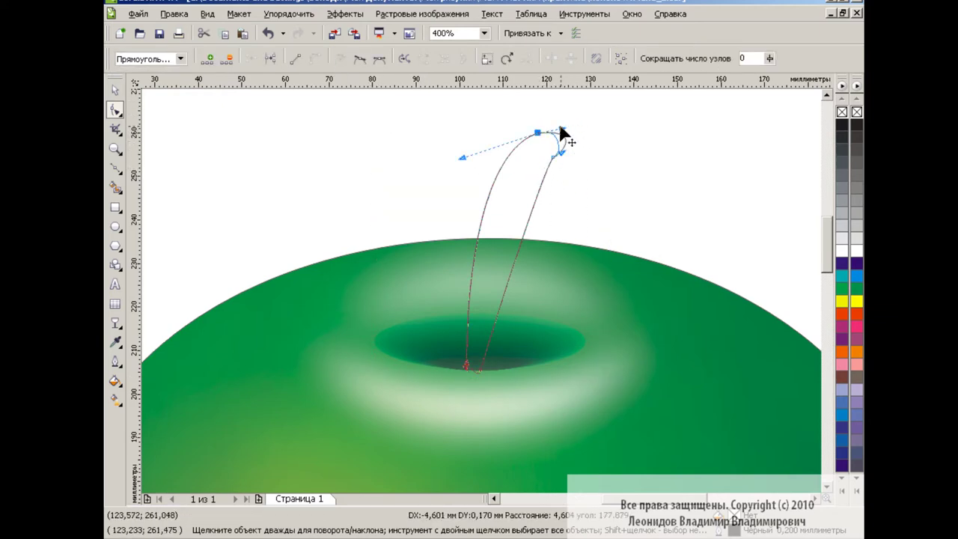
drag(524, 243, 509, 236)
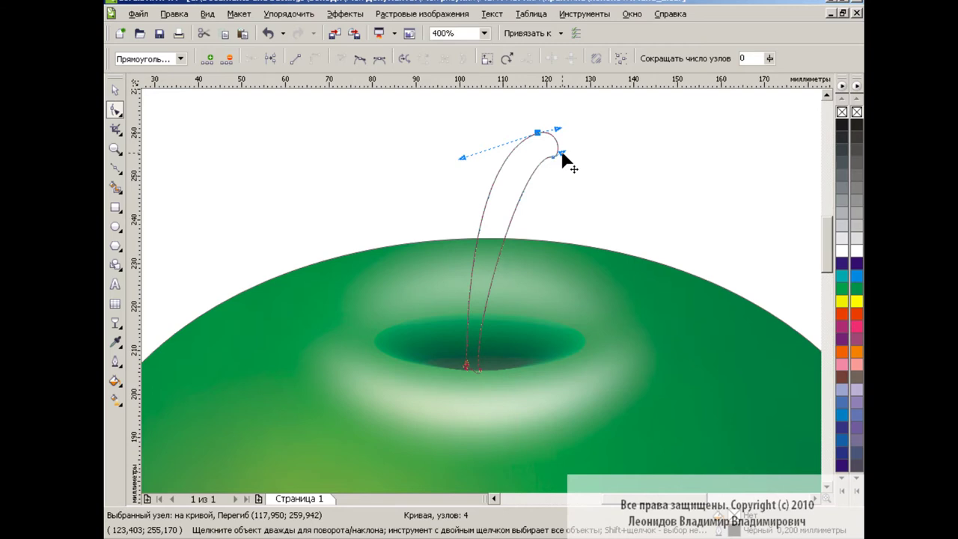
click(466, 360)
drag(466, 364, 476, 380)
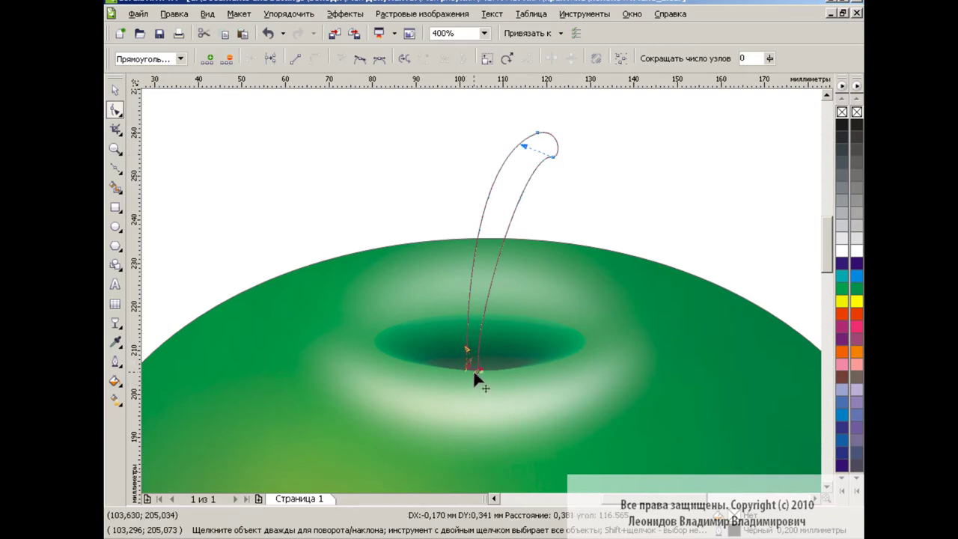
click(553, 157)
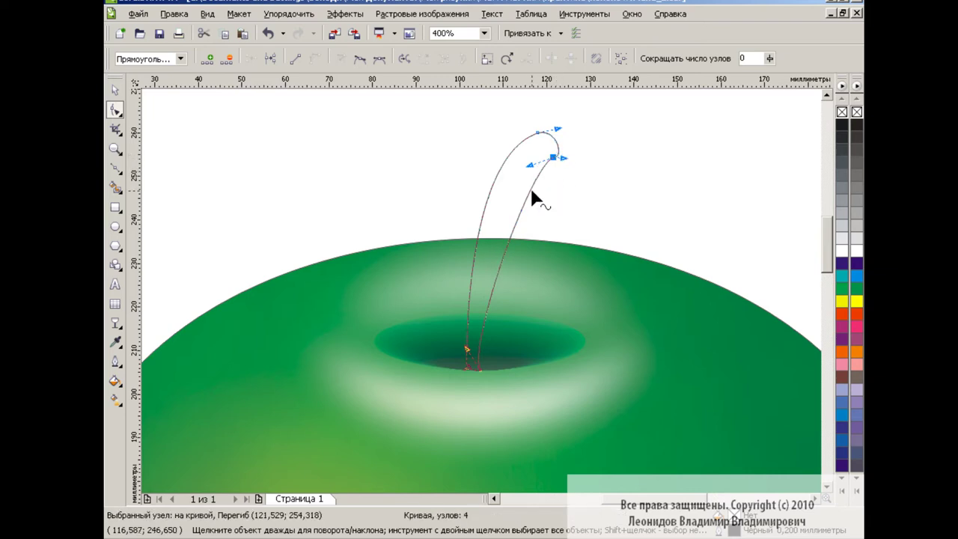
drag(533, 199, 530, 192)
- Scale down a smaller copy of the stem outline, keeping the original
click(117, 90)
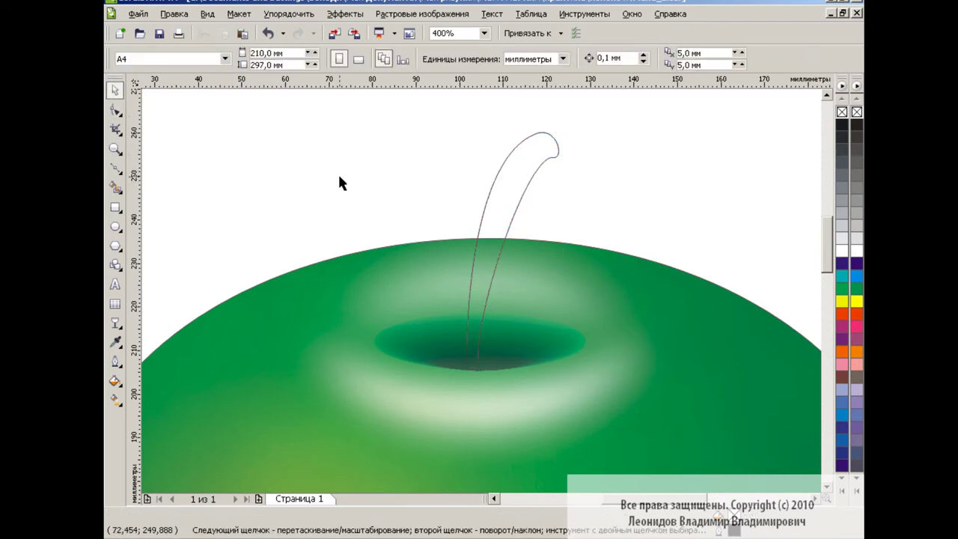
click(518, 179)
drag(563, 125, 556, 131)
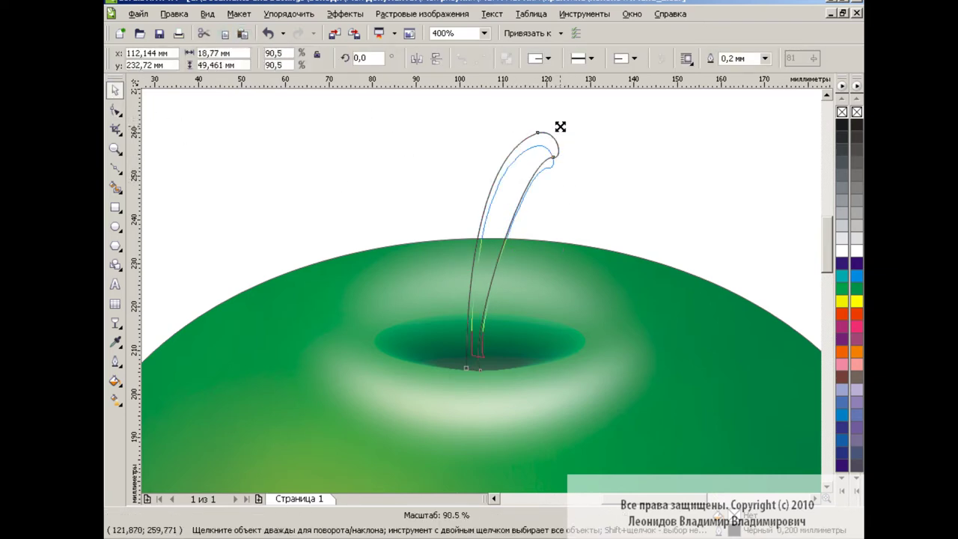
- Reshape the inner copy's nodes so it runs inside the stem and follows its hooked tip
click(116, 110)
mouse_move(457, 327)
mouse_down()
mouse_move(513, 365)
mouse_move(479, 369)
mouse_up()
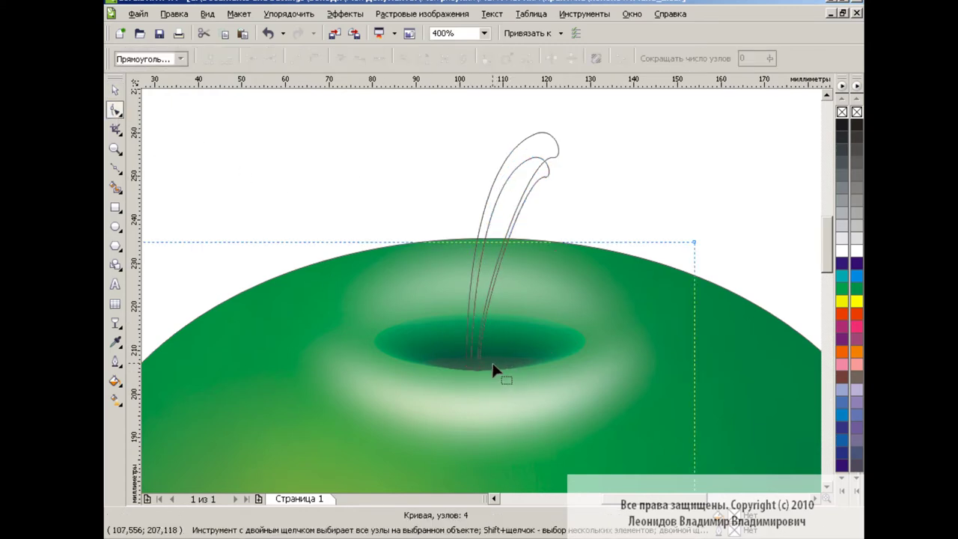
drag(469, 365, 479, 368)
drag(542, 181, 541, 166)
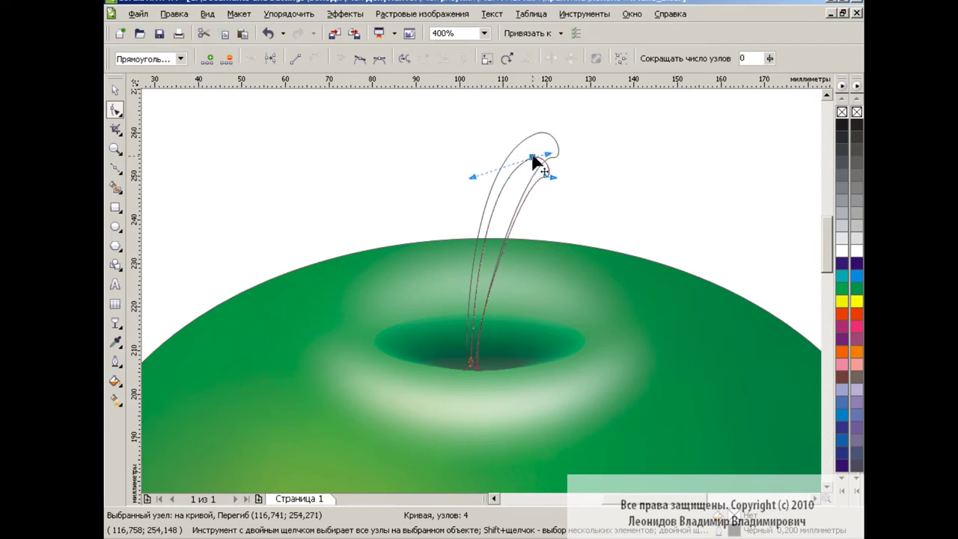
click(491, 251)
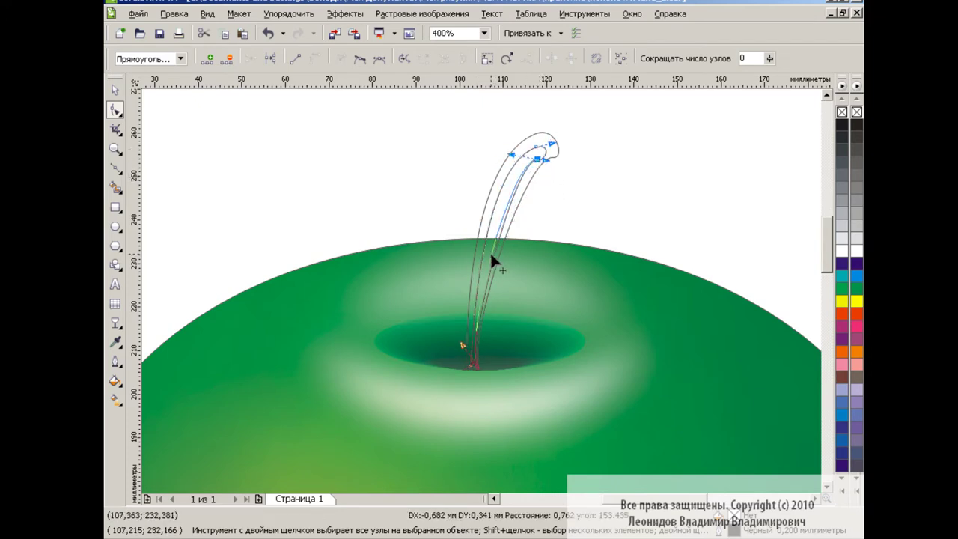
drag(537, 159, 514, 161)
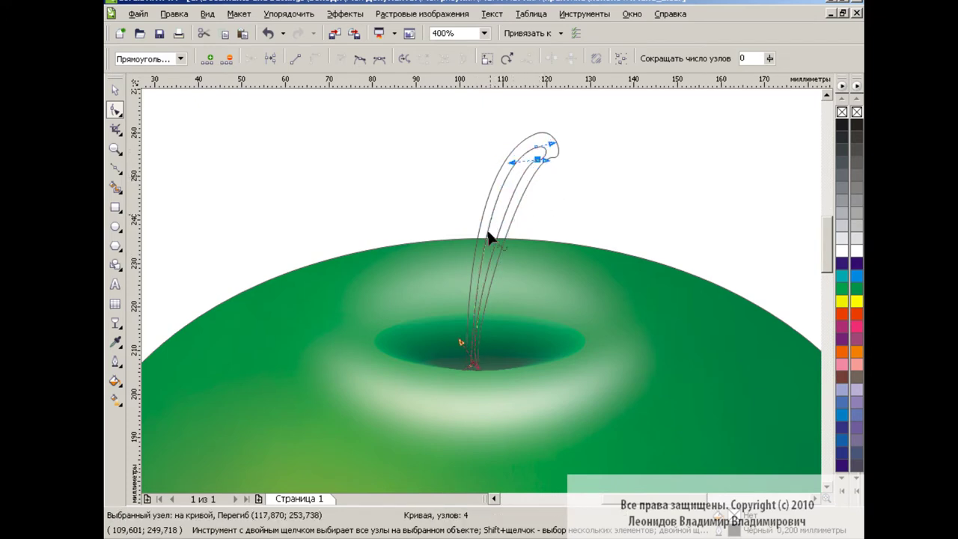
drag(461, 342, 464, 334)
key(space)
click(552, 144)
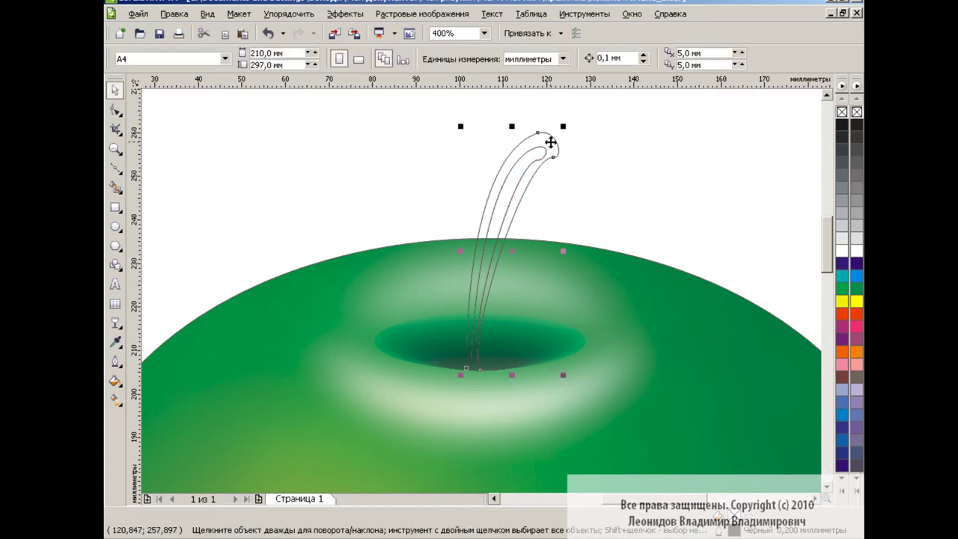
- Fill the outer stem with a dark brown uniform colour
click(115, 381)
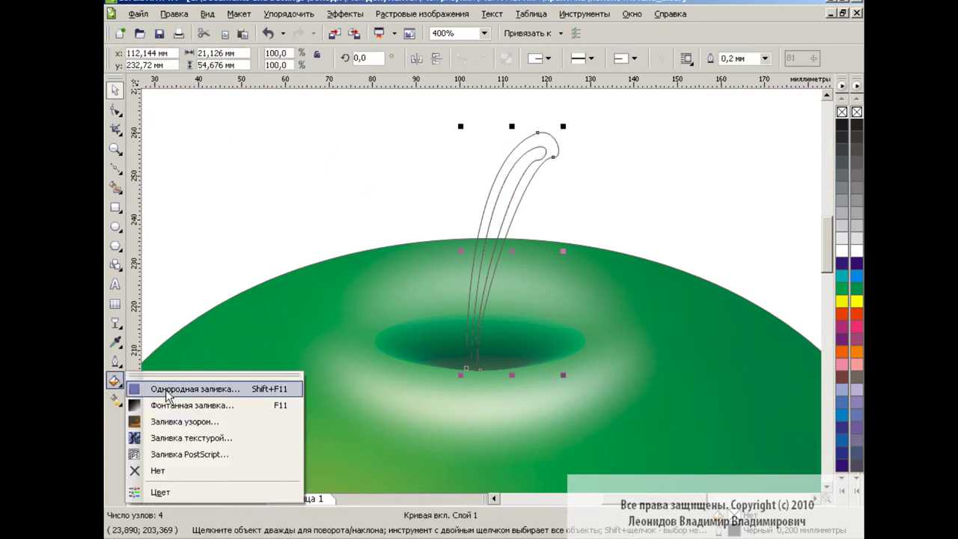
click(176, 387)
double_click(438, 342)
key(BackSpace)
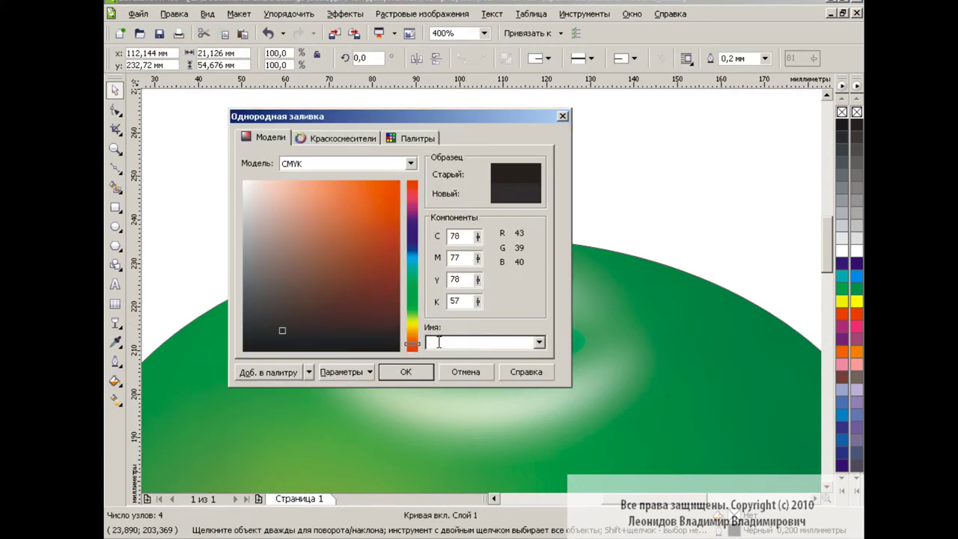
text(Коричневый)
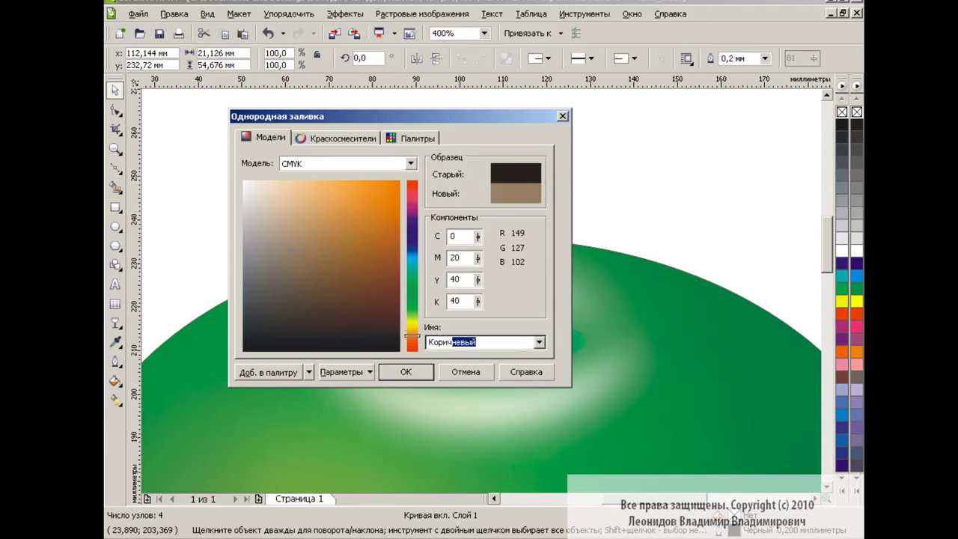
click(413, 341)
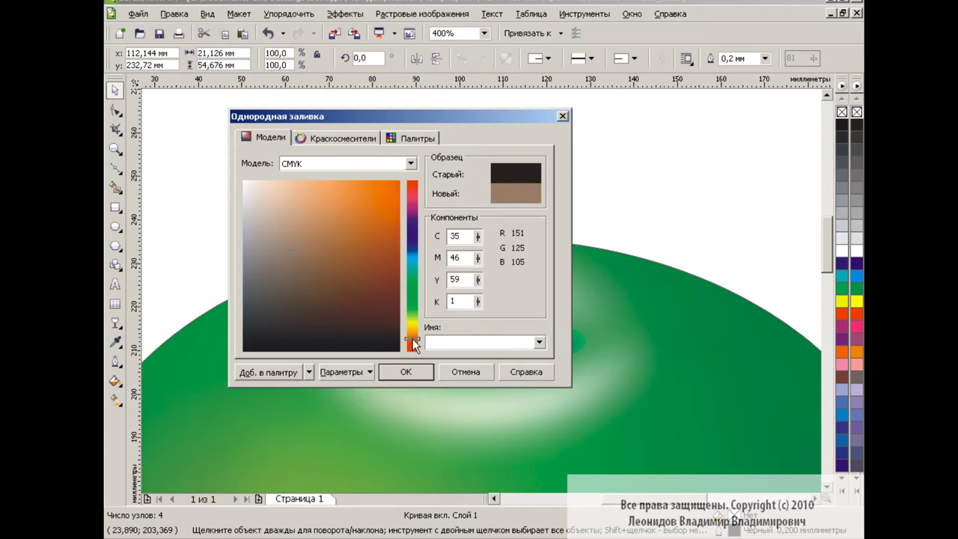
drag(310, 287, 315, 291)
click(405, 372)
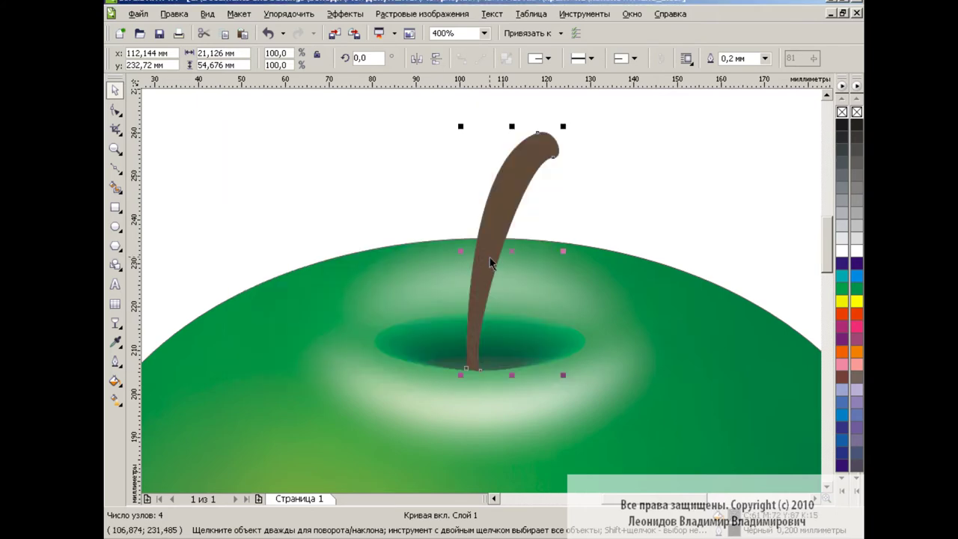
- Fill the inner stem strip with a lighter brown
click(115, 380)
click(183, 390)
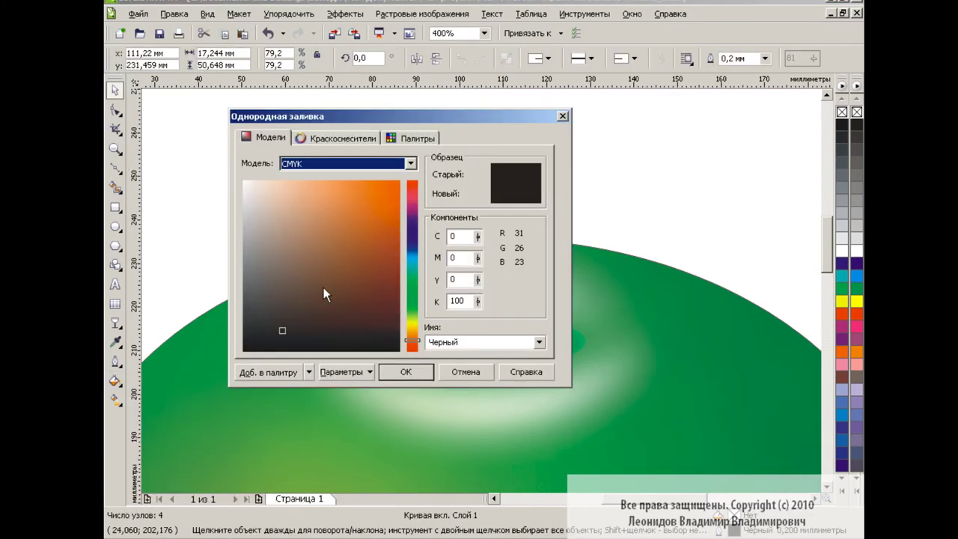
click(312, 259)
click(398, 368)
- Blend the dark stem into the lighter inner strip and remove the blend's outline
click(115, 322)
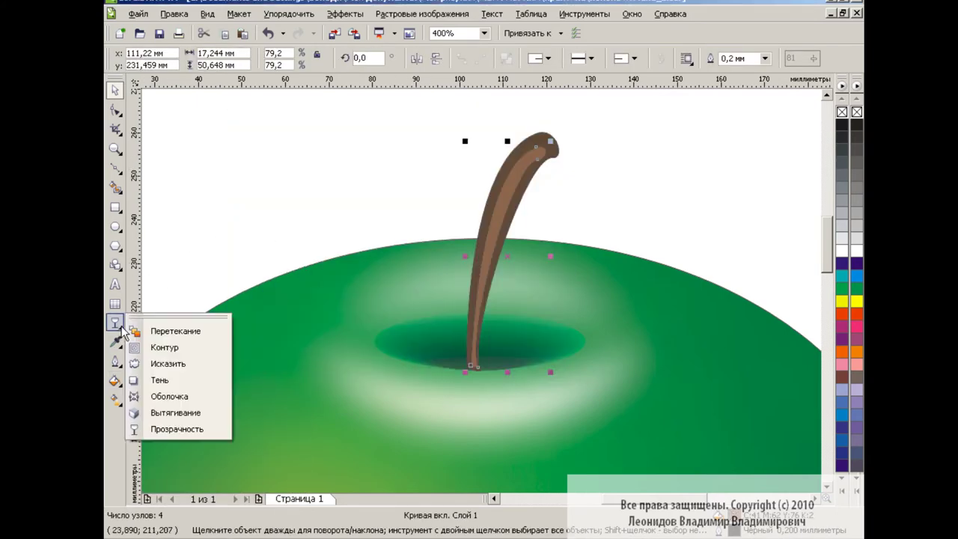
click(179, 330)
drag(509, 214, 509, 253)
right_click(857, 112)
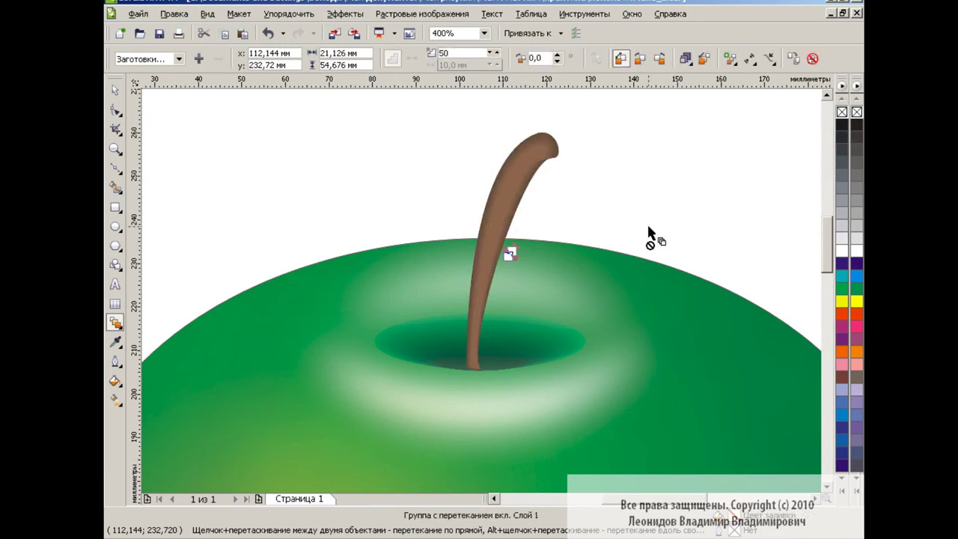
click(115, 90)
click(341, 172)
- Zoom to 100% to view the whole apple on the page
click(485, 33)
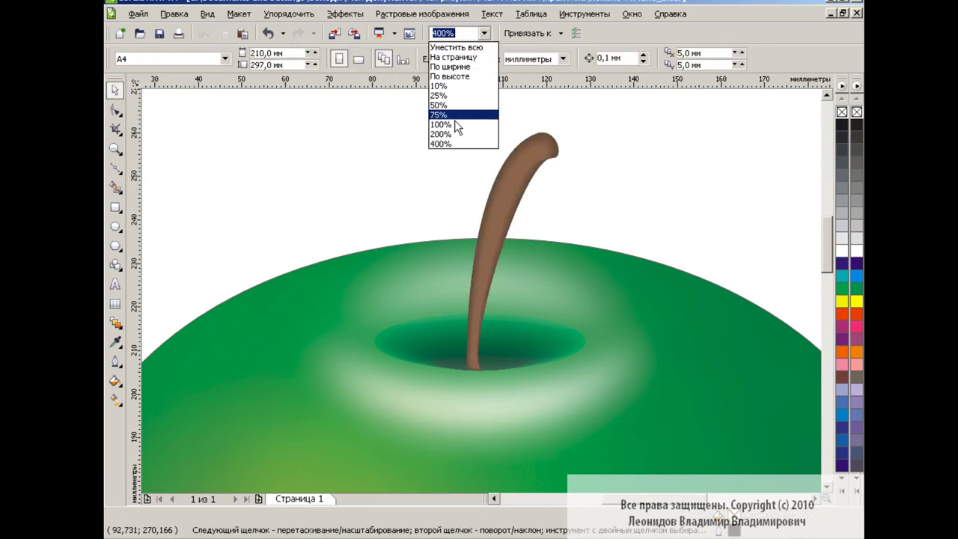
click(455, 122)
scroll(829, 242, down, 2)
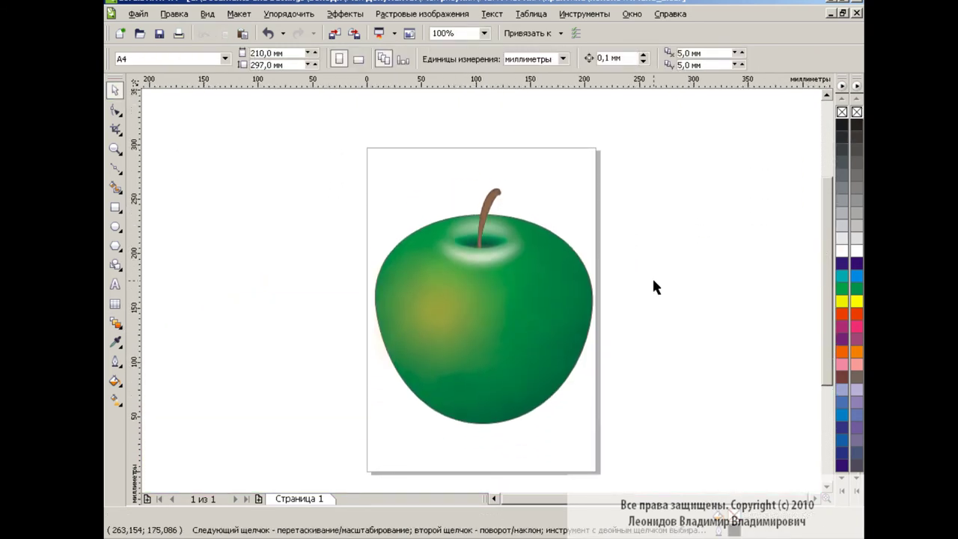
- Remove the outlines from all eleven apple parts and group them into one object
drag(711, 87, 292, 448)
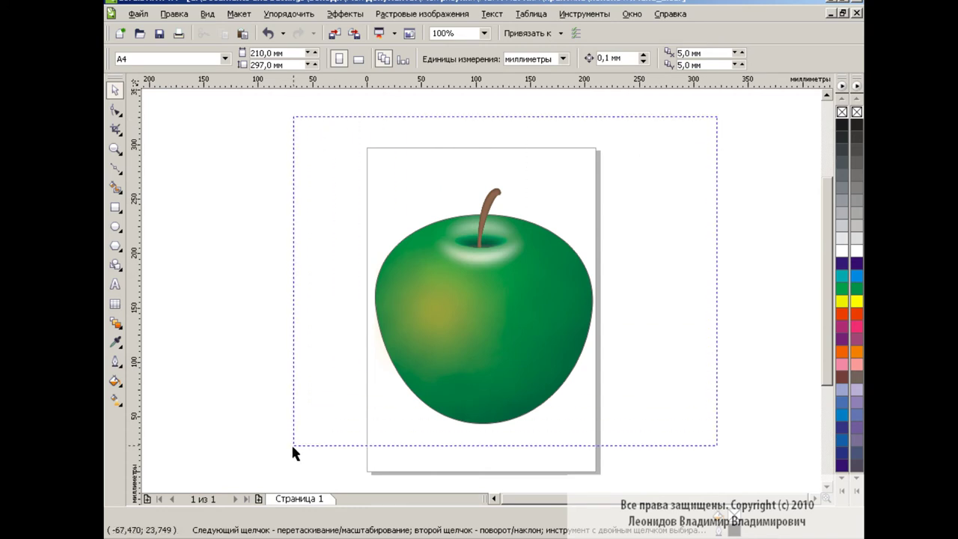
right_click(856, 111)
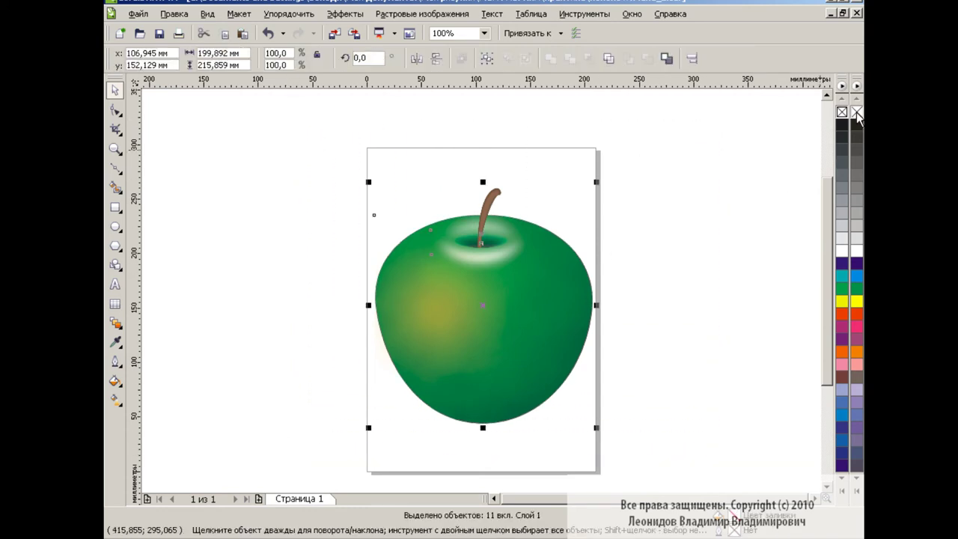
click(487, 58)
click(640, 249)
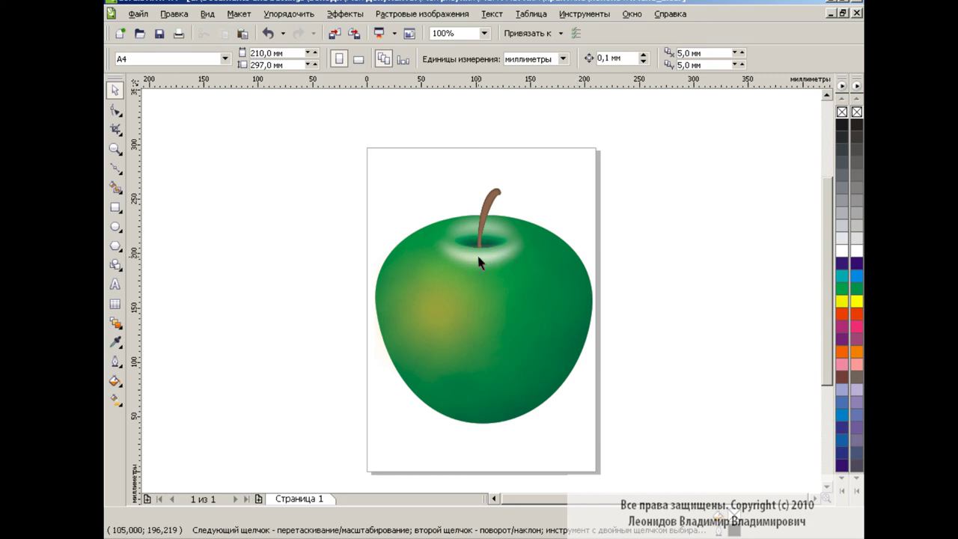
- Browse the effects and arrangement options, then select the grouped apple to check it
click(119, 327)
click(175, 331)
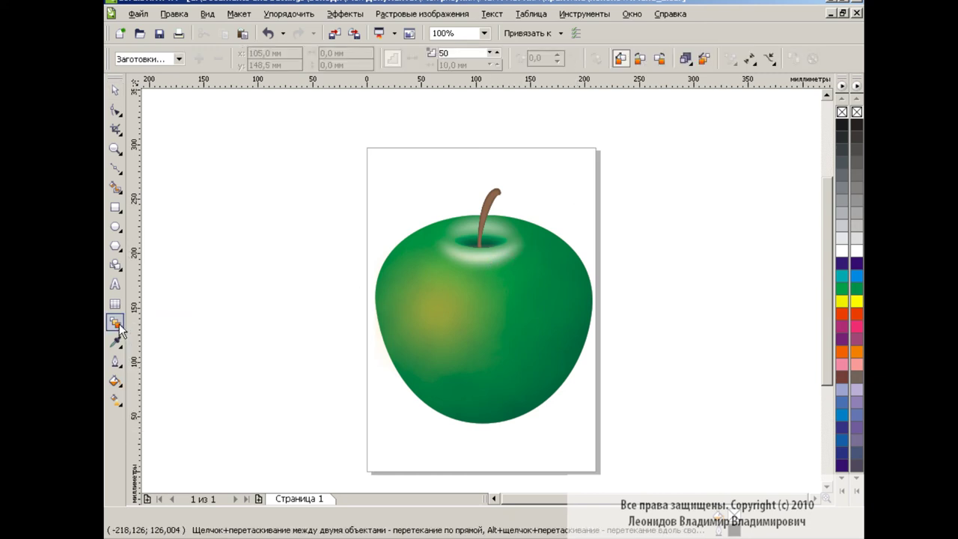
click(115, 90)
click(289, 14)
click(239, 192)
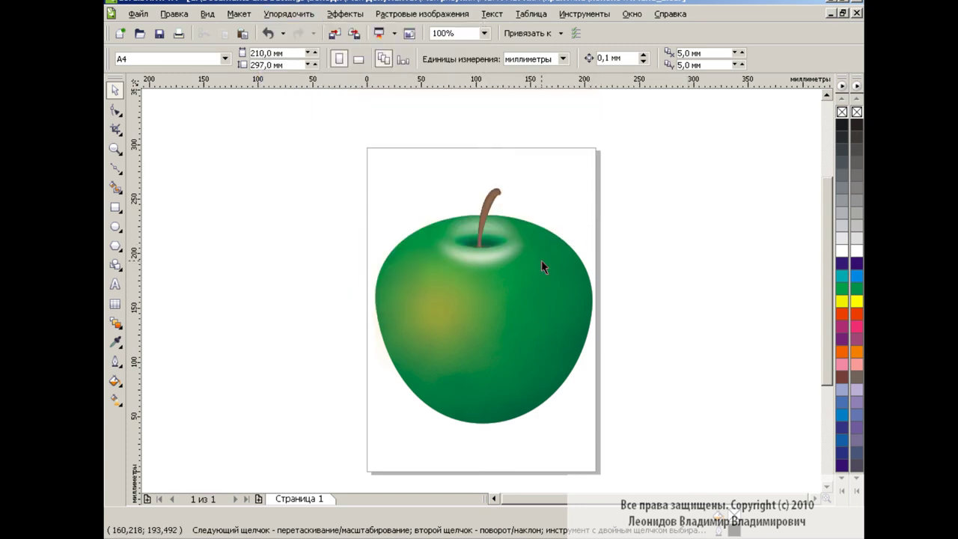
click(533, 297)
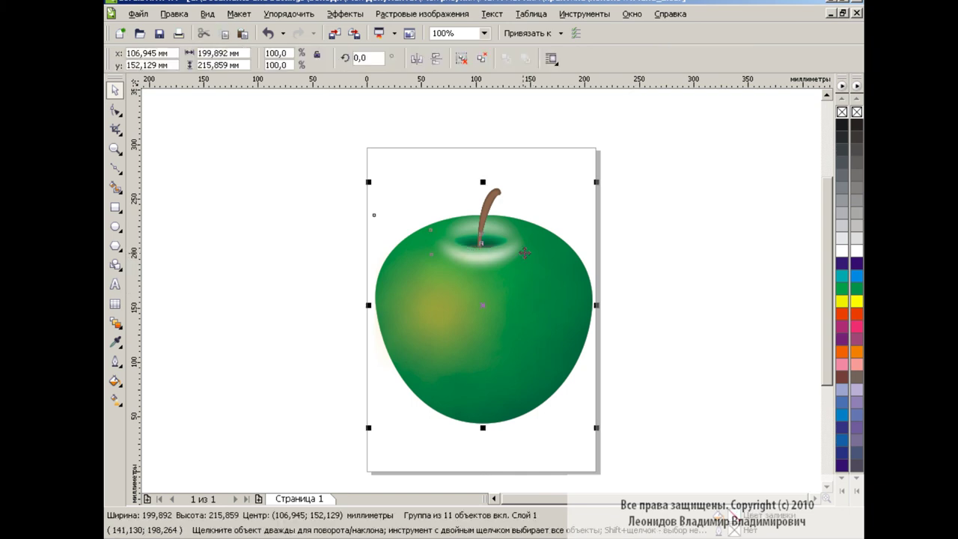
click(638, 257)
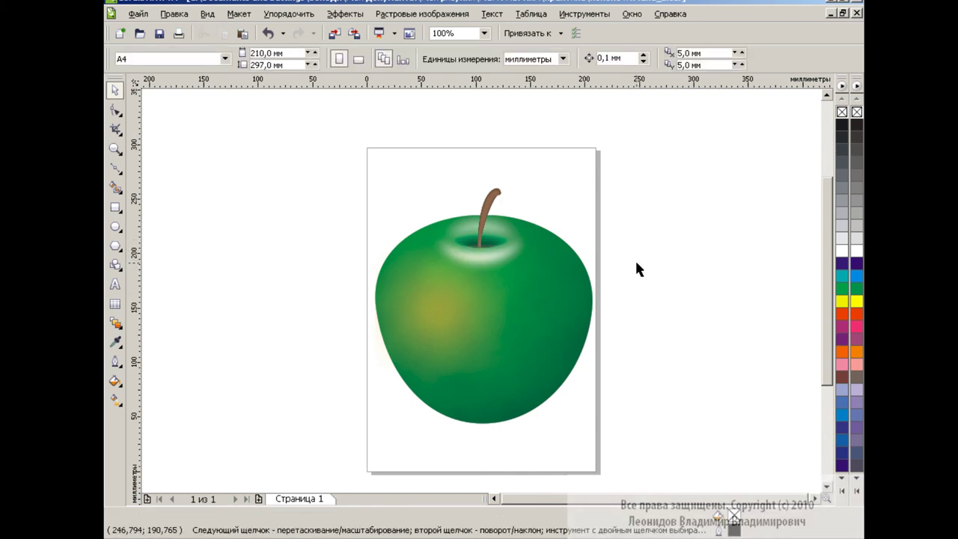